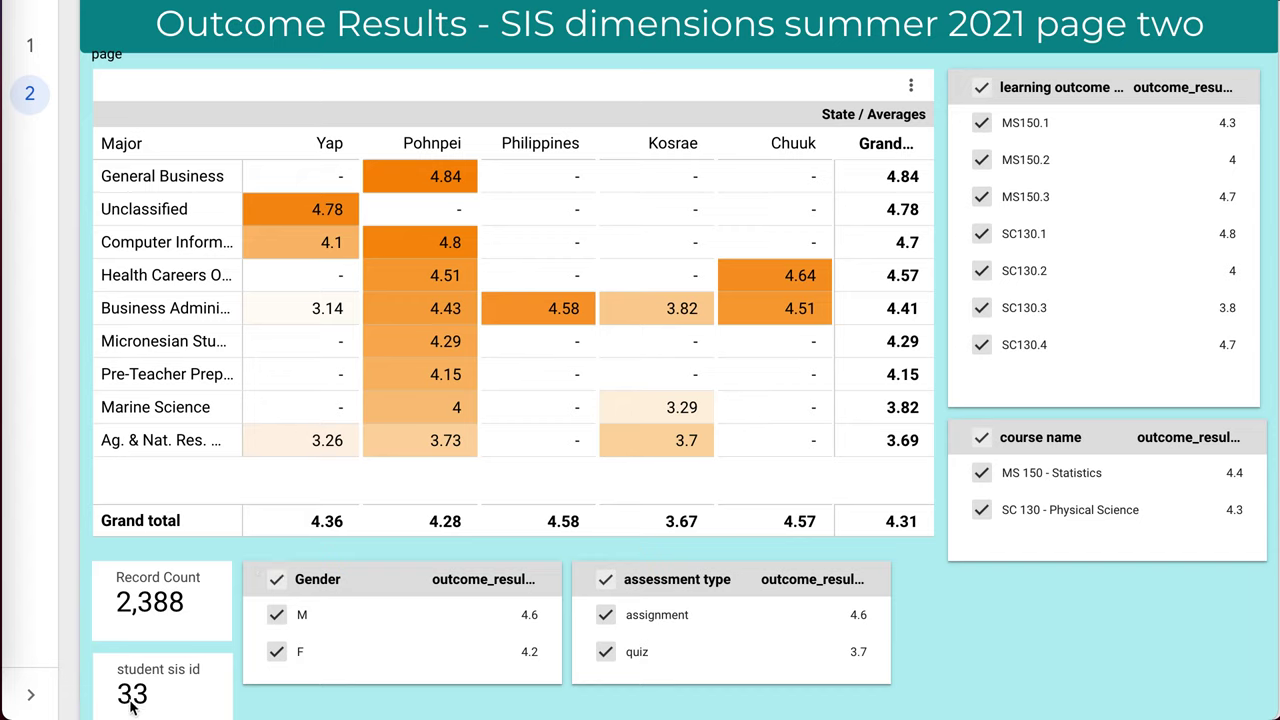
Isolate MS 150 - Statistics, then SC 130 - Physical Science, in the course filter, then restore both
{"action": "mouse_move", "coordinate": [1049, 487]}
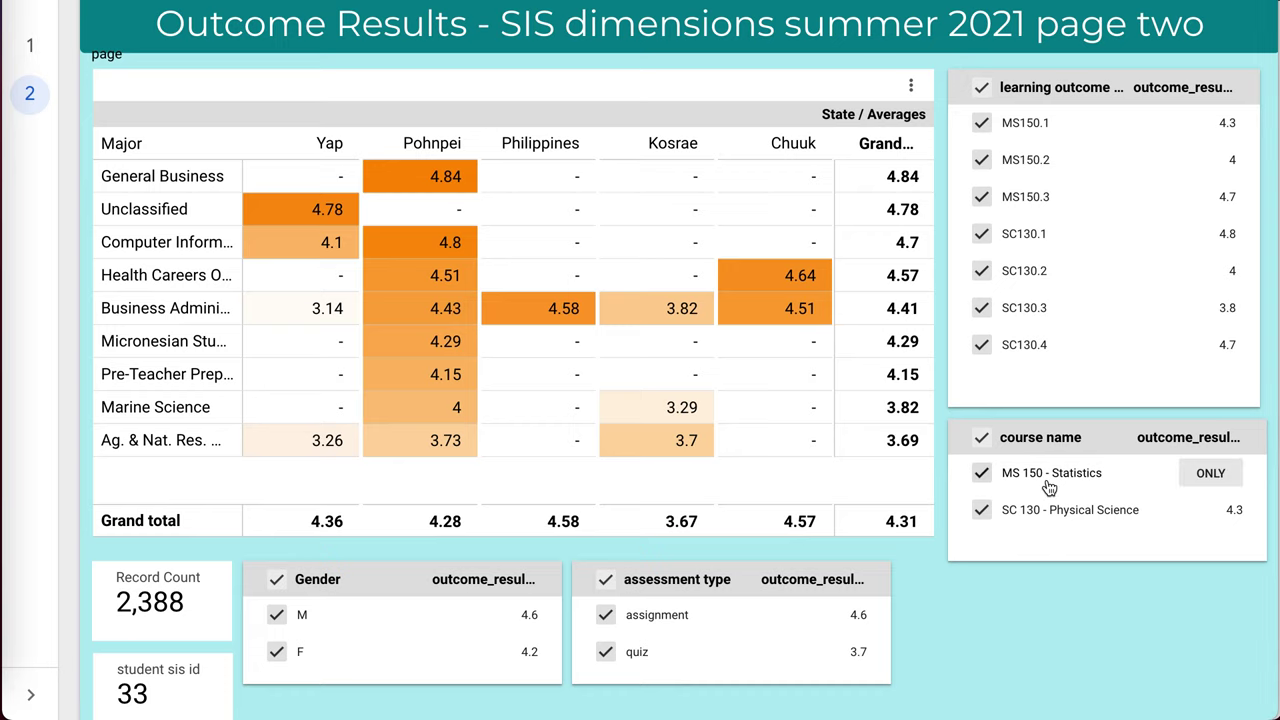
{"action": "left_click", "coordinate": [1213, 475]}
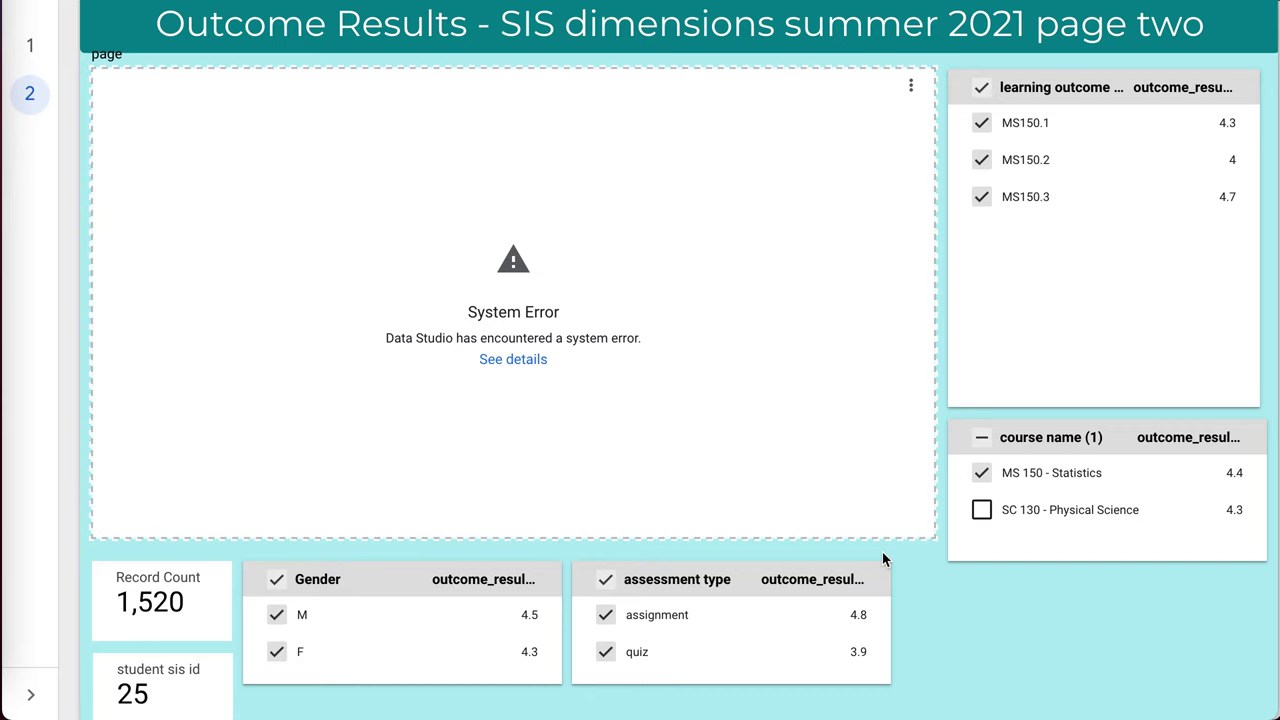
{"action": "left_click", "coordinate": [1096, 513]}
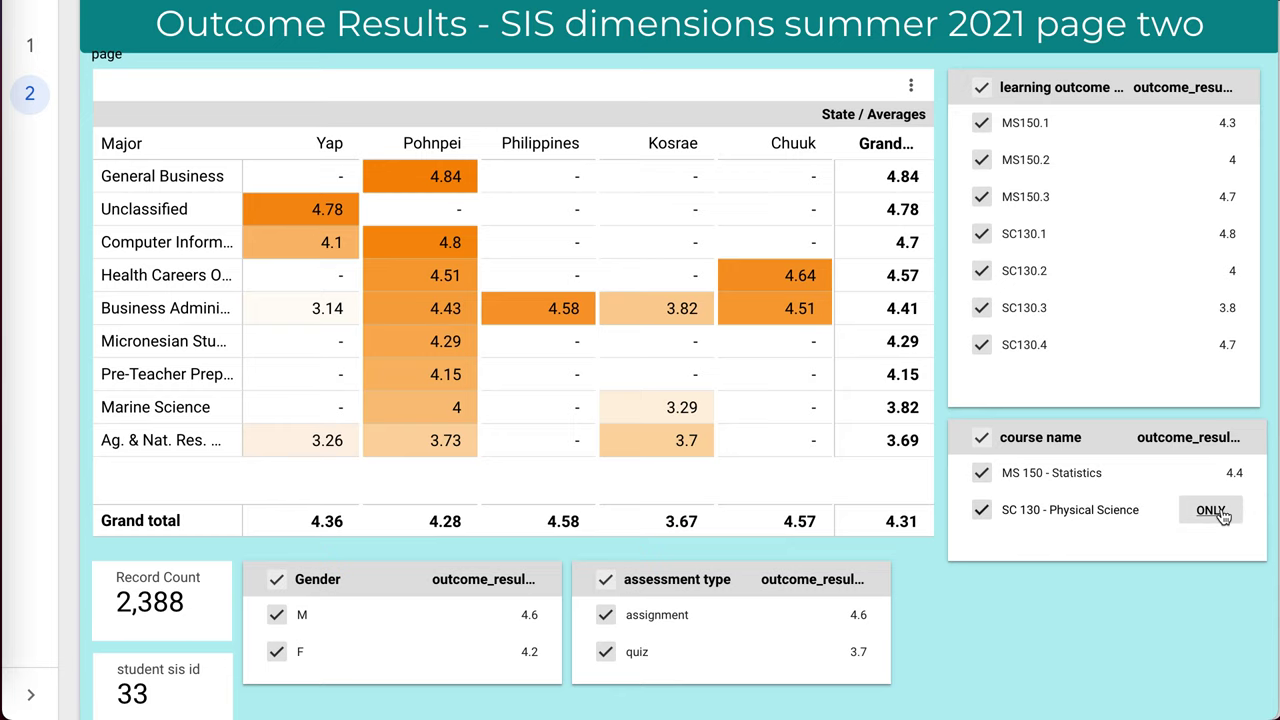
{"action": "left_click", "coordinate": [1212, 511]}
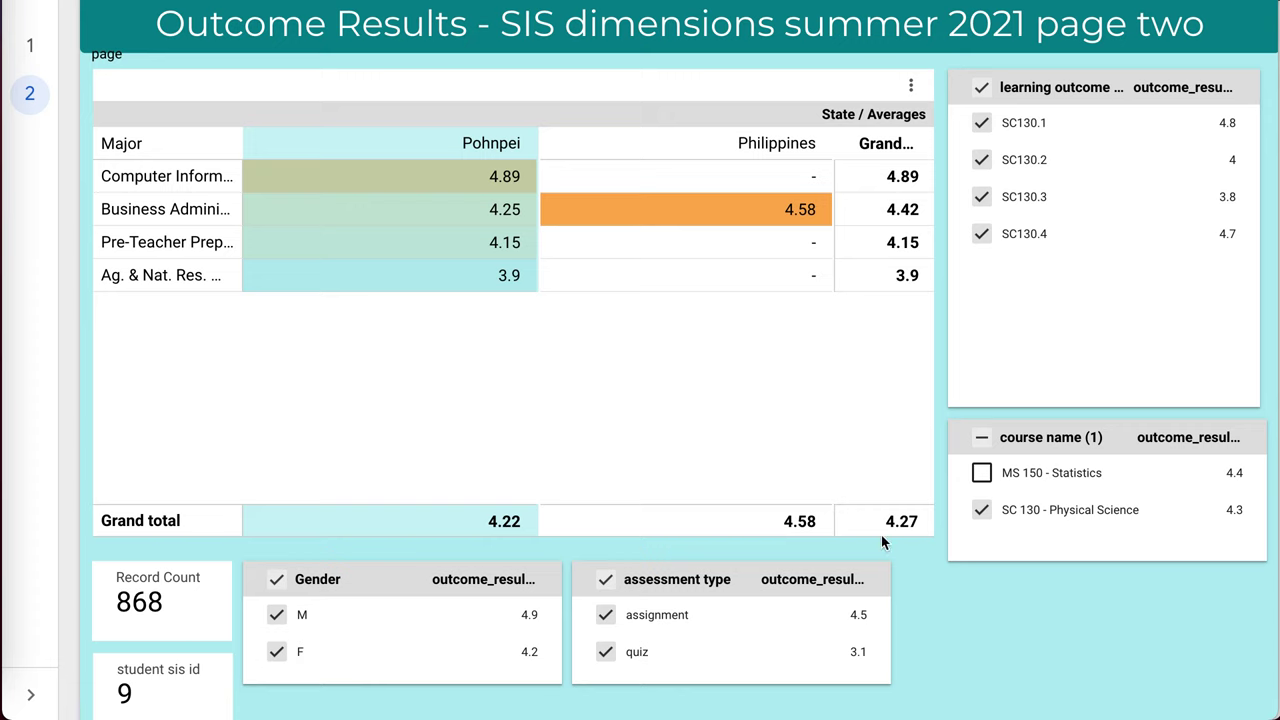
{"action": "left_click", "coordinate": [1093, 481]}
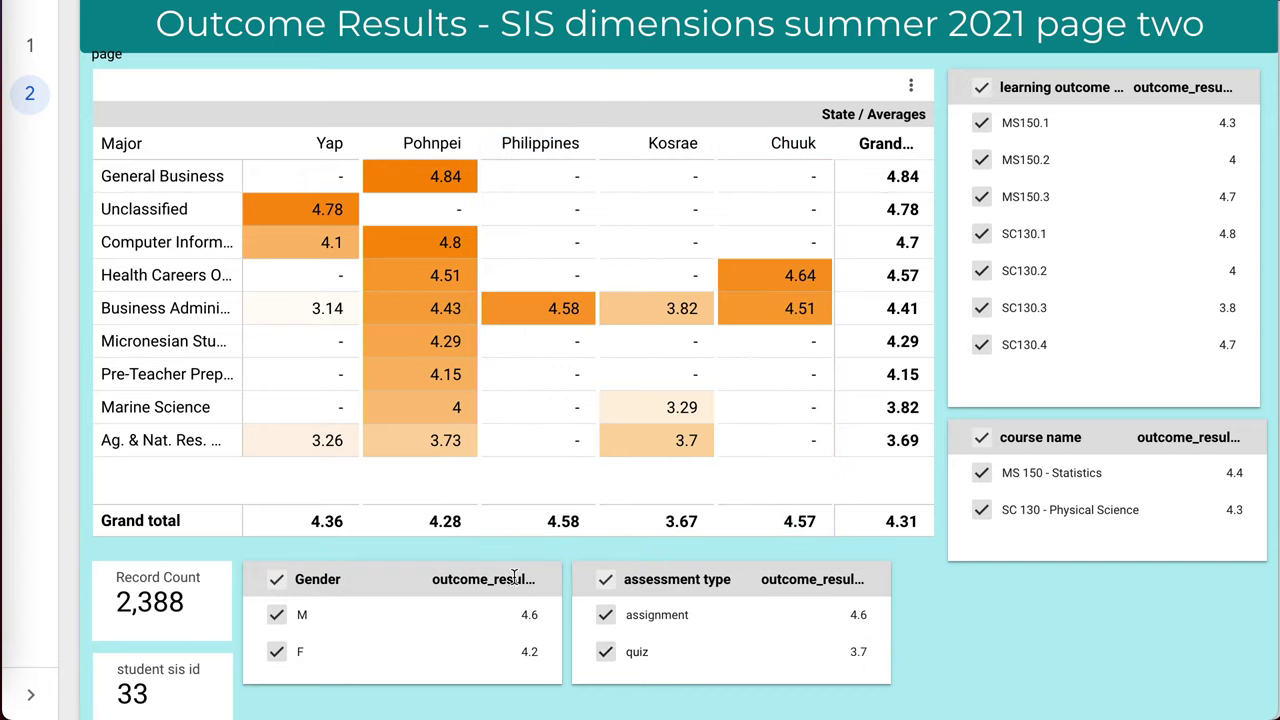
Limit the report to gender M and MS 150 - Statistics only, then re-include gender F
{"action": "mouse_move", "coordinate": [487, 670]}
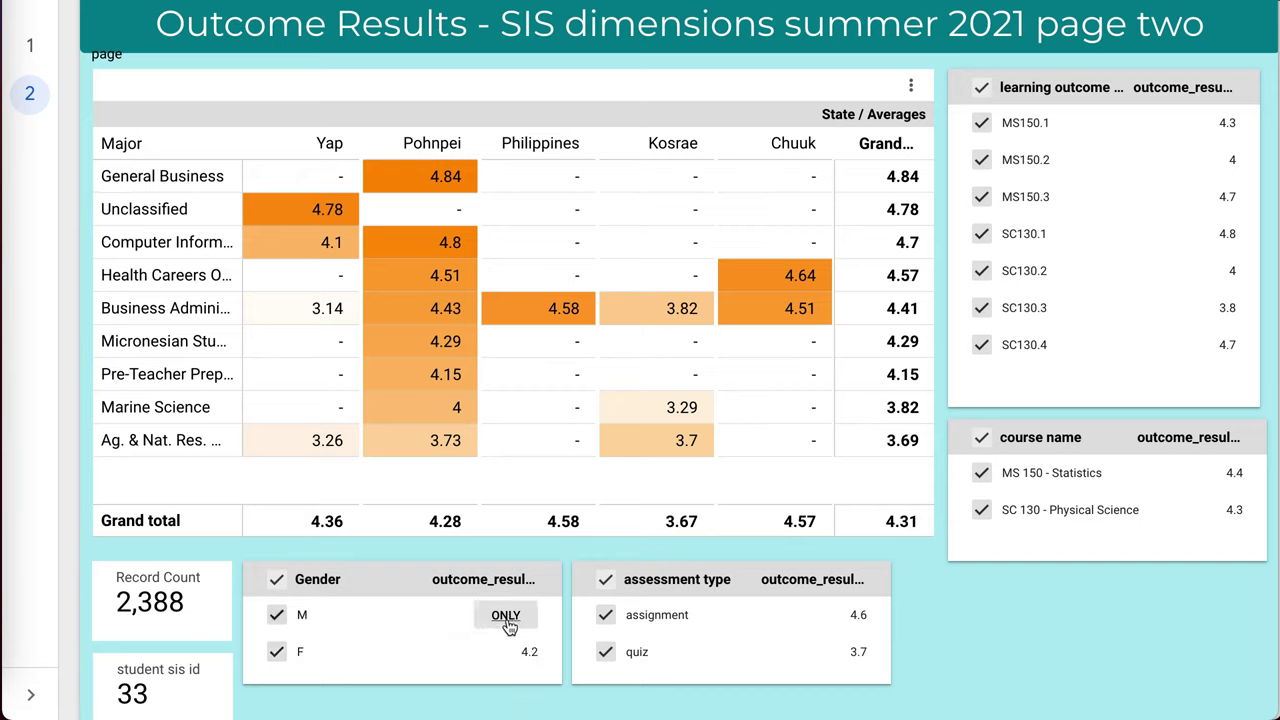
{"action": "left_click", "coordinate": [506, 618]}
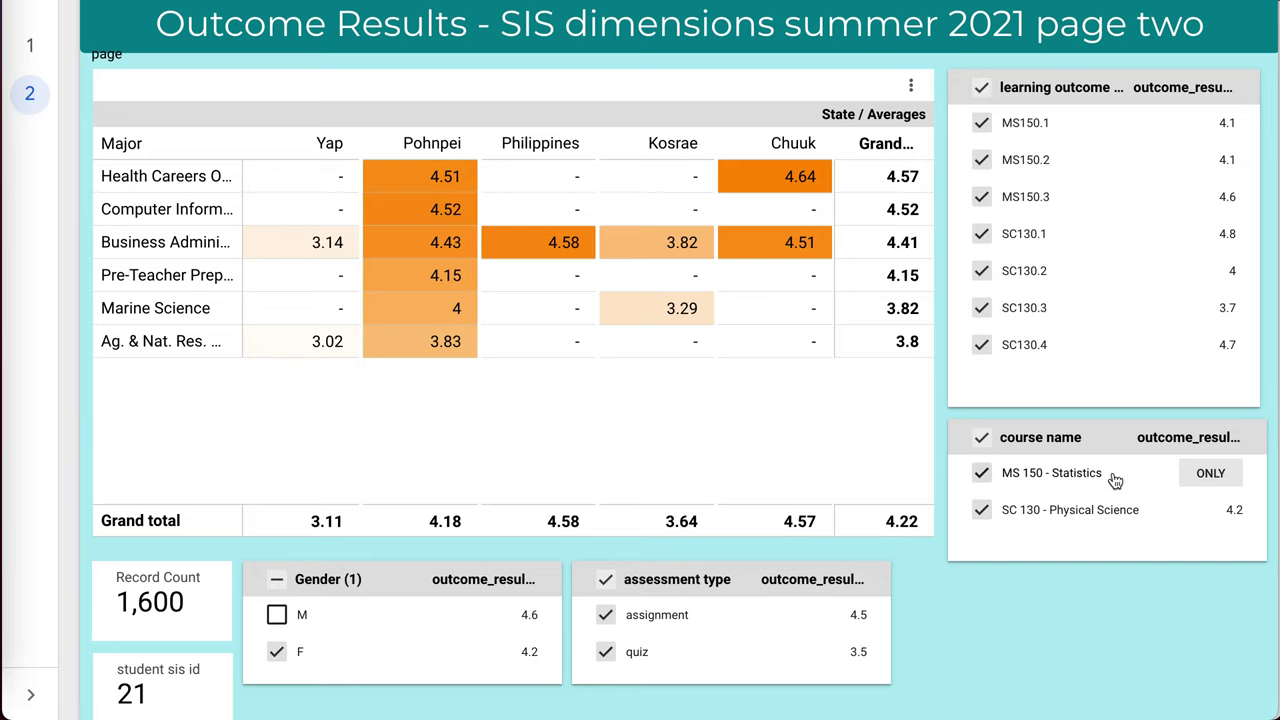
{"action": "left_click", "coordinate": [1212, 477]}
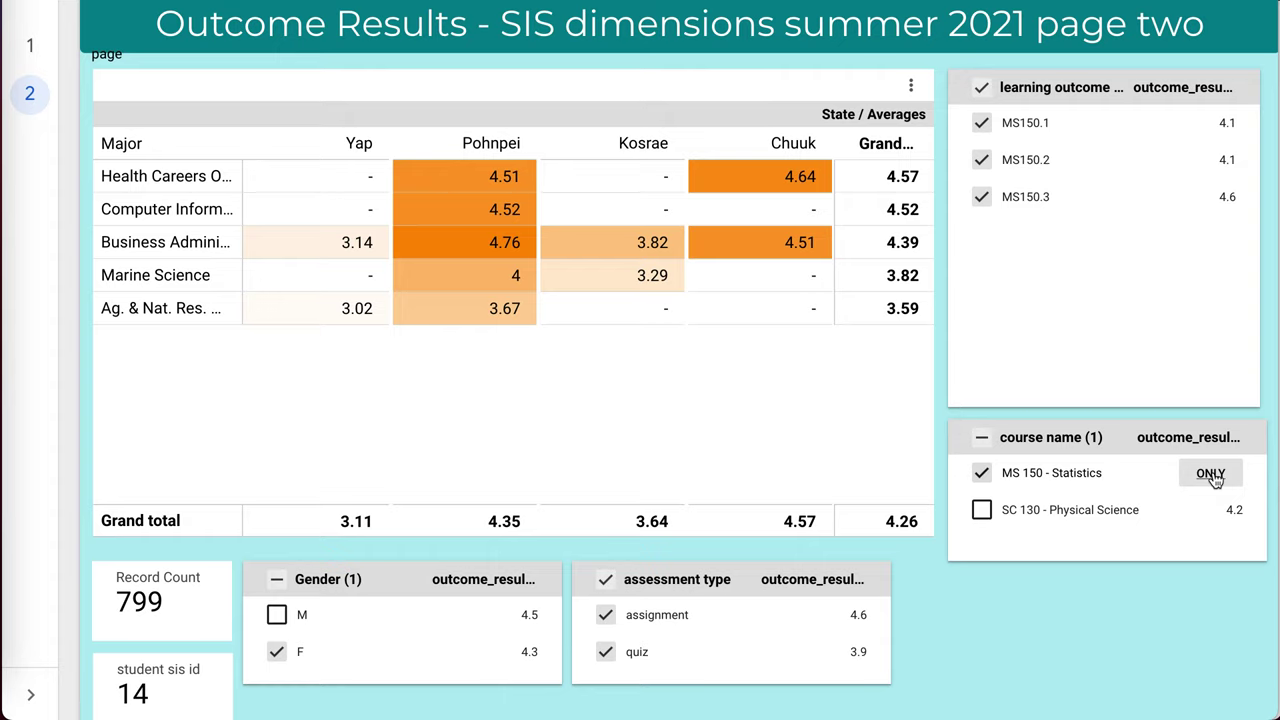
{"action": "left_click", "coordinate": [531, 520]}
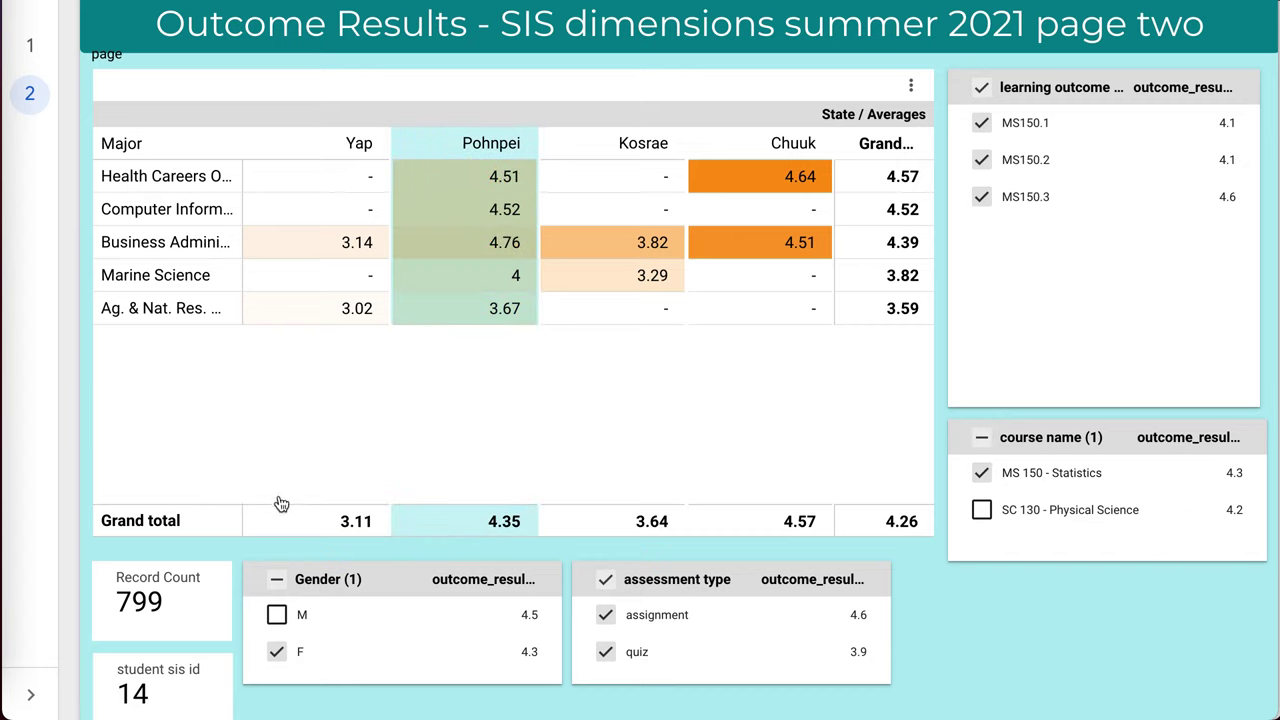
{"action": "left_click", "coordinate": [505, 617]}
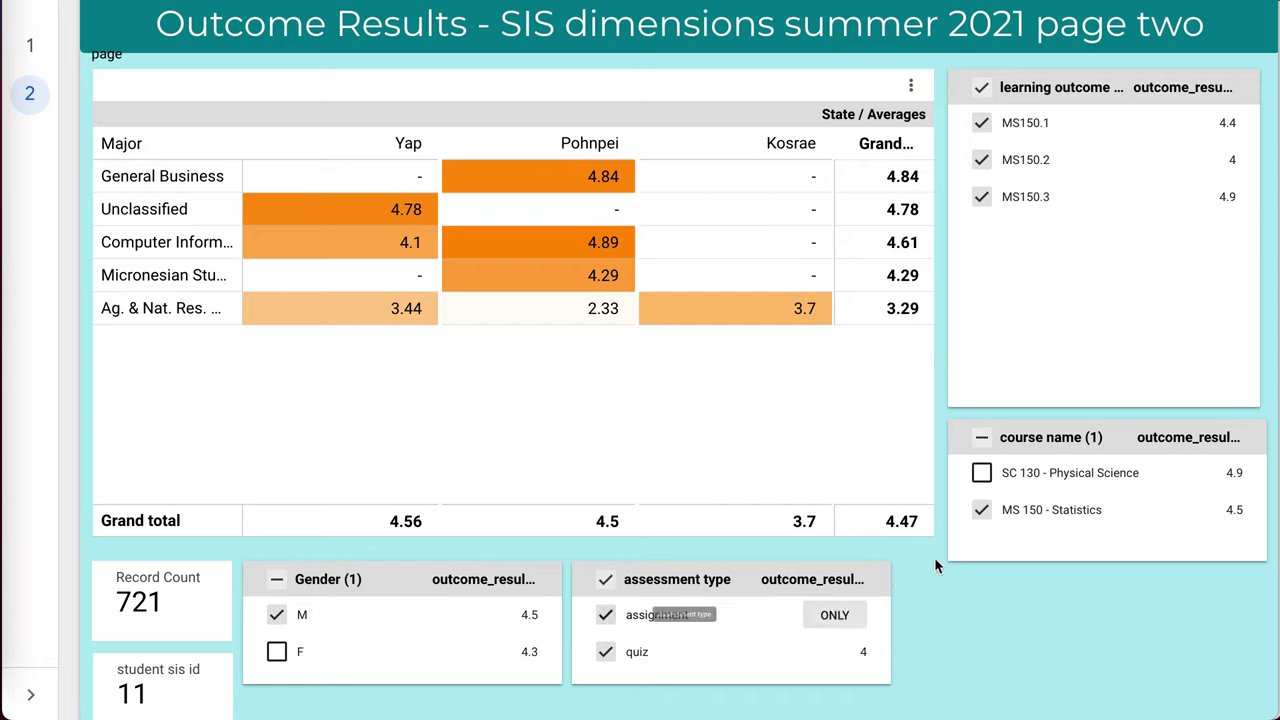
{"action": "left_click", "coordinate": [300, 653]}
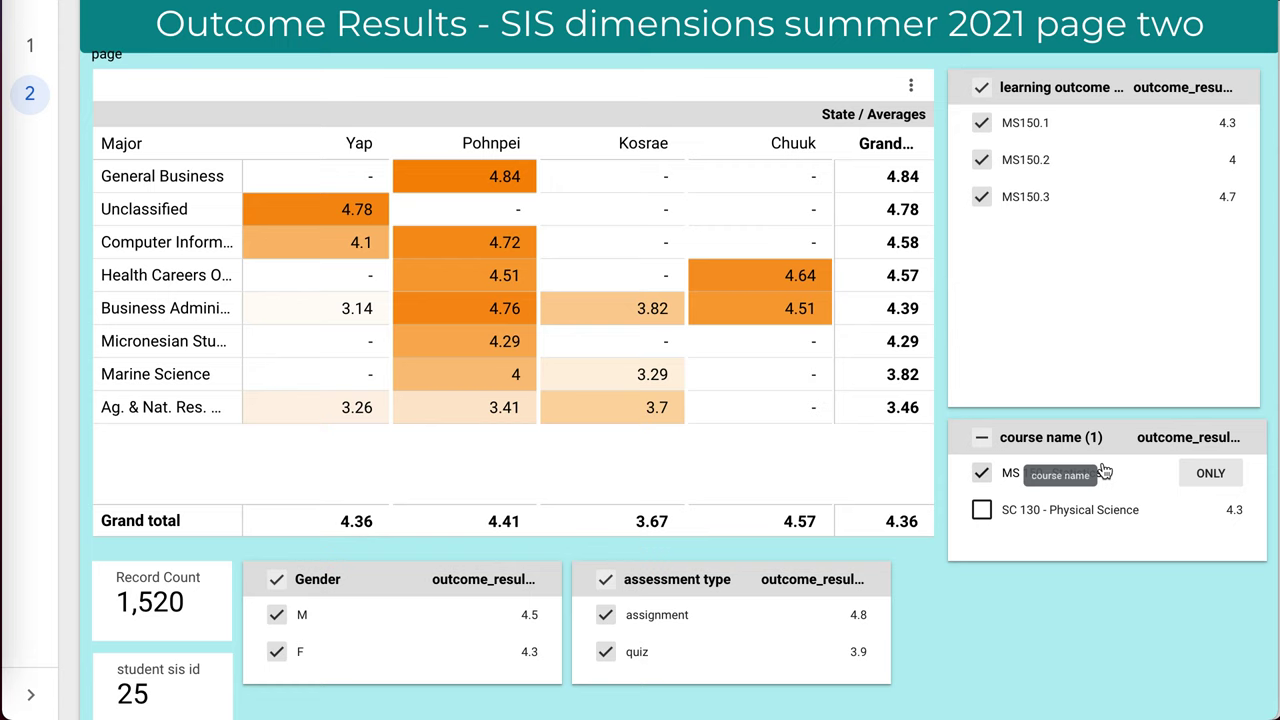
Re-include SC 130 - Physical Science and cross-filter the pivot to the Pohnpei state column
{"action": "left_click", "coordinate": [981, 510]}
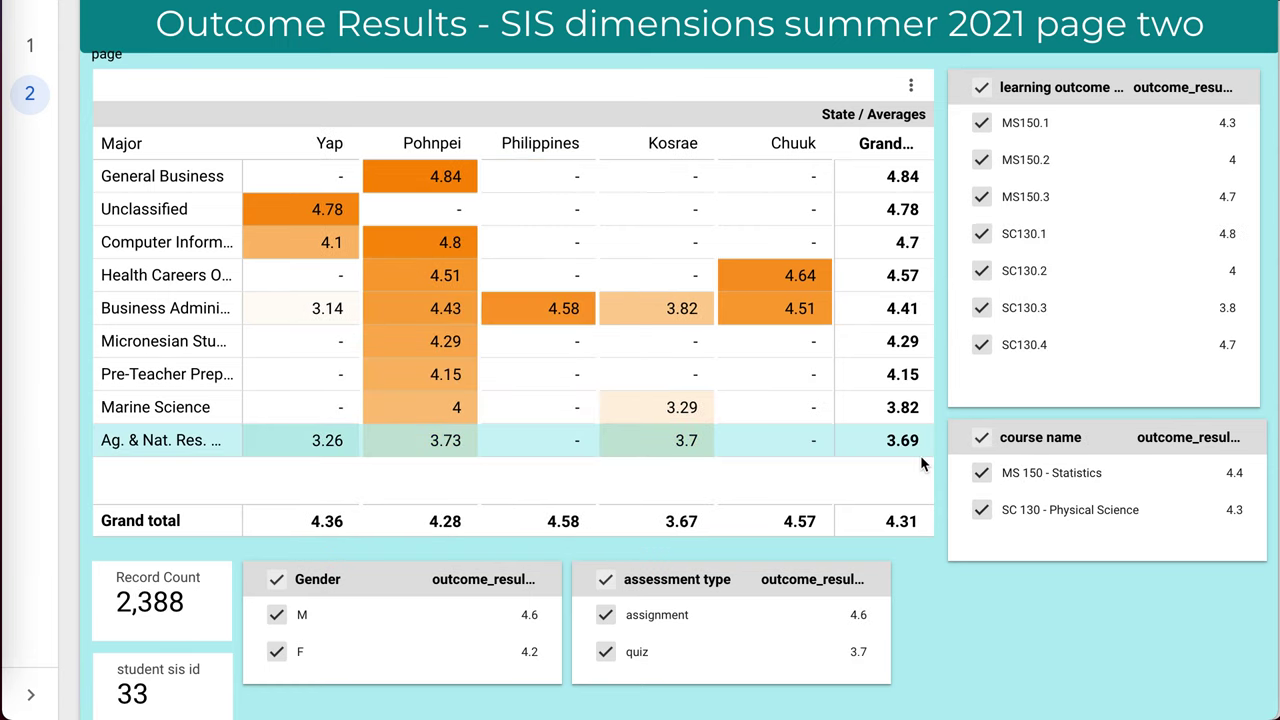
{"action": "left_click", "coordinate": [792, 434]}
{"action": "left_click", "coordinate": [683, 407]}
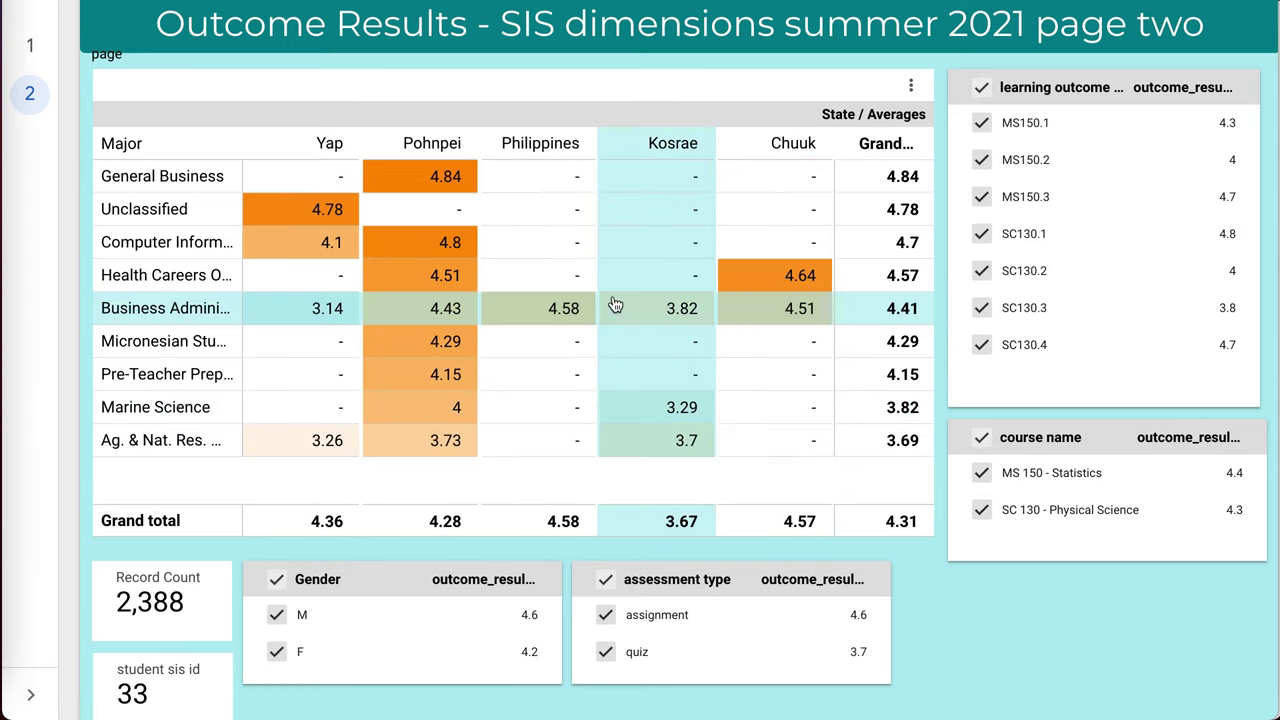
{"action": "left_click", "coordinate": [560, 260]}
{"action": "left_click", "coordinate": [455, 176]}
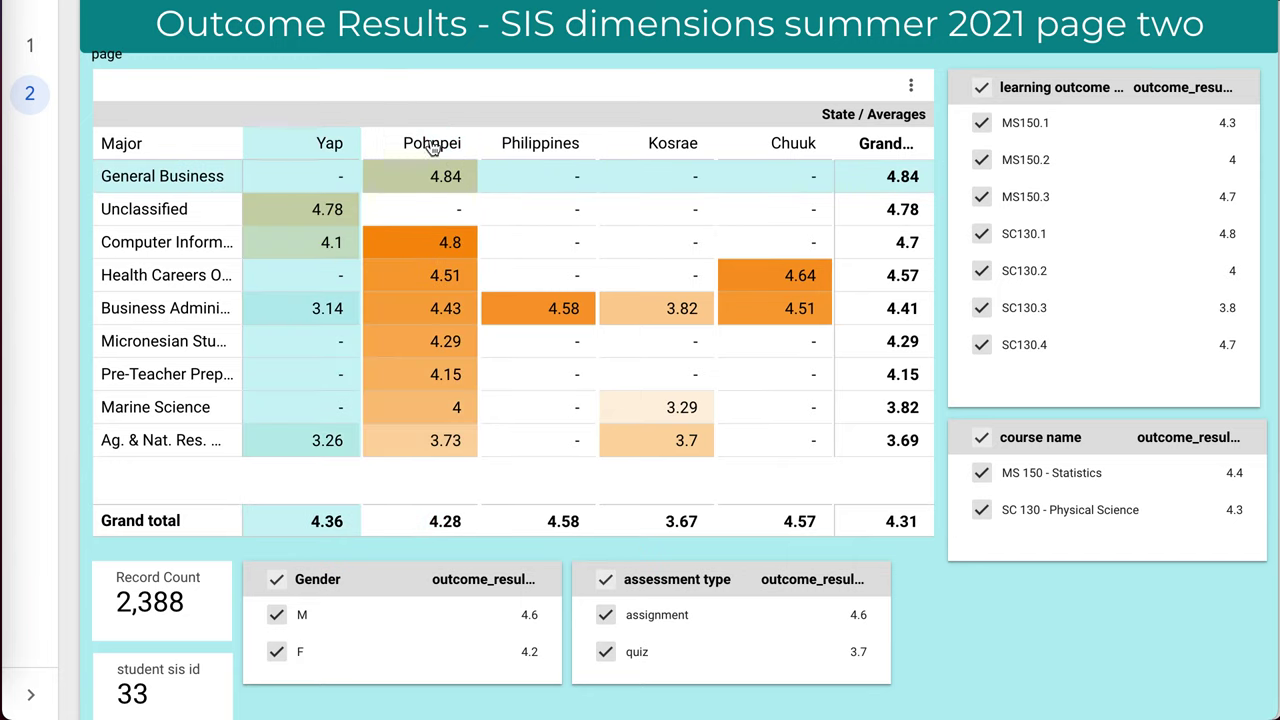
{"action": "left_click", "coordinate": [448, 148]}
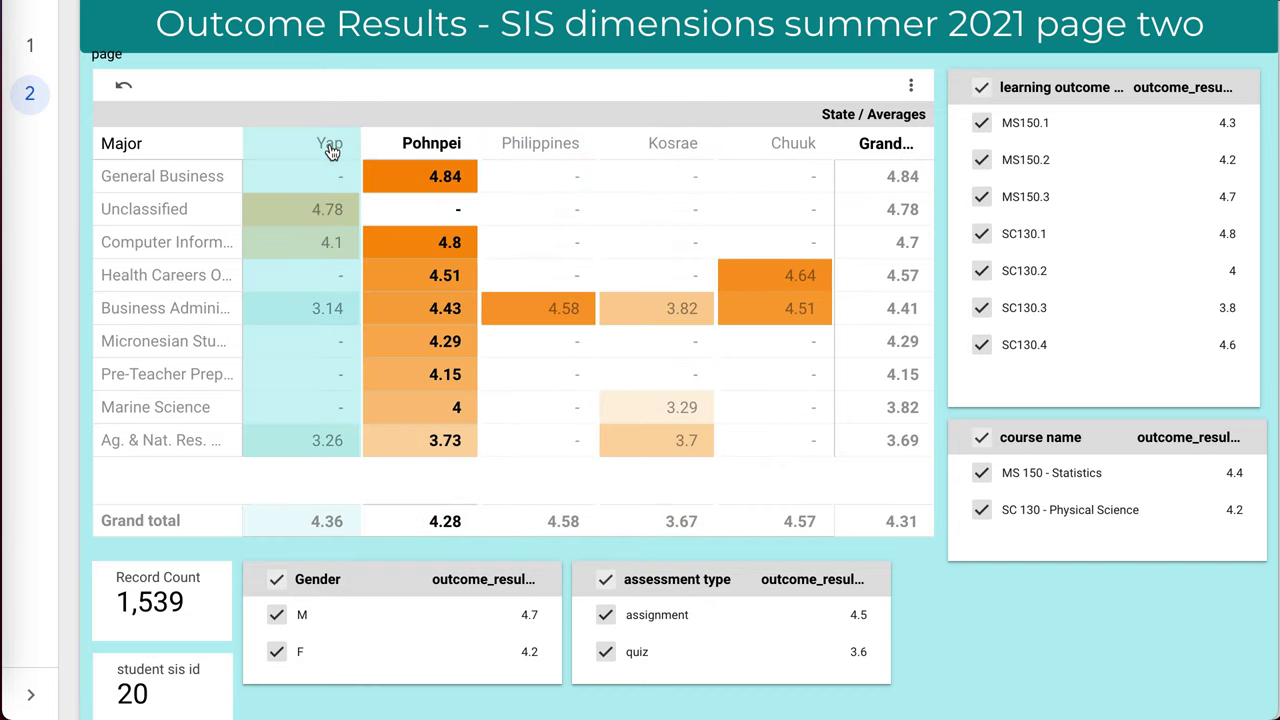
Switch the pivot's state cross-filter from Pohnpei to Yap
{"action": "left_click", "coordinate": [331, 147]}
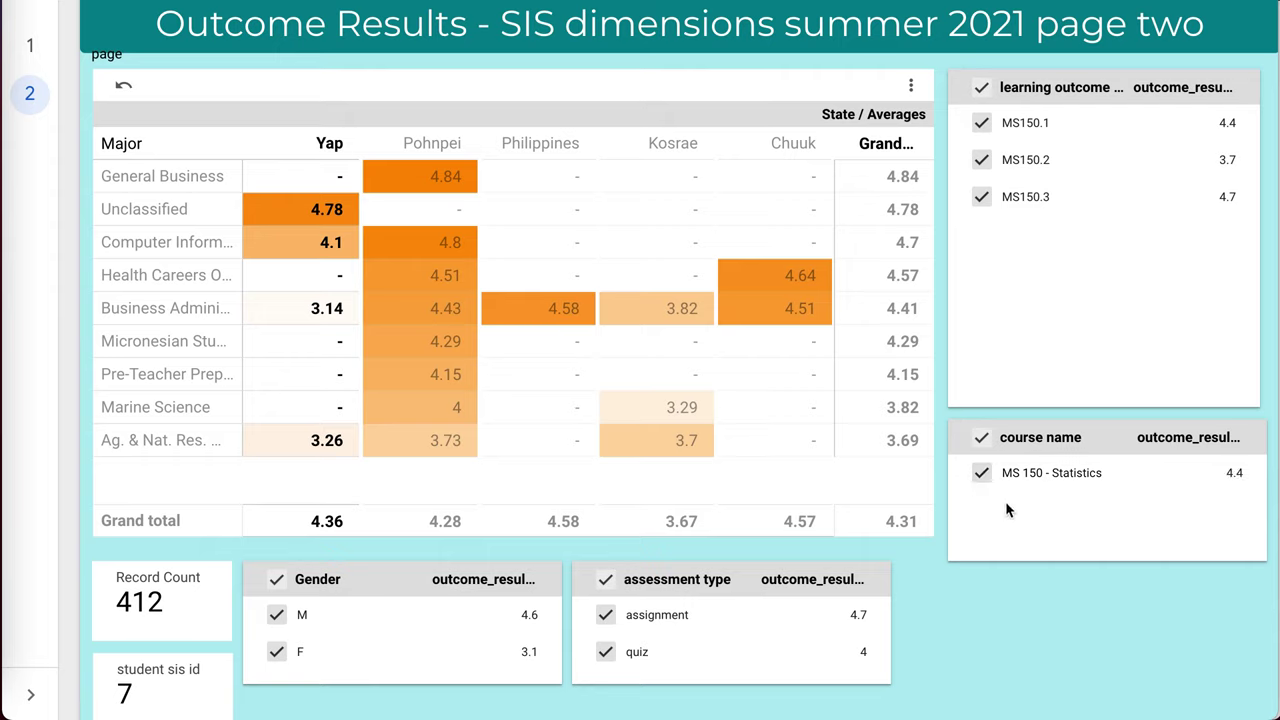
{"action": "mouse_move", "coordinate": [1071, 492]}
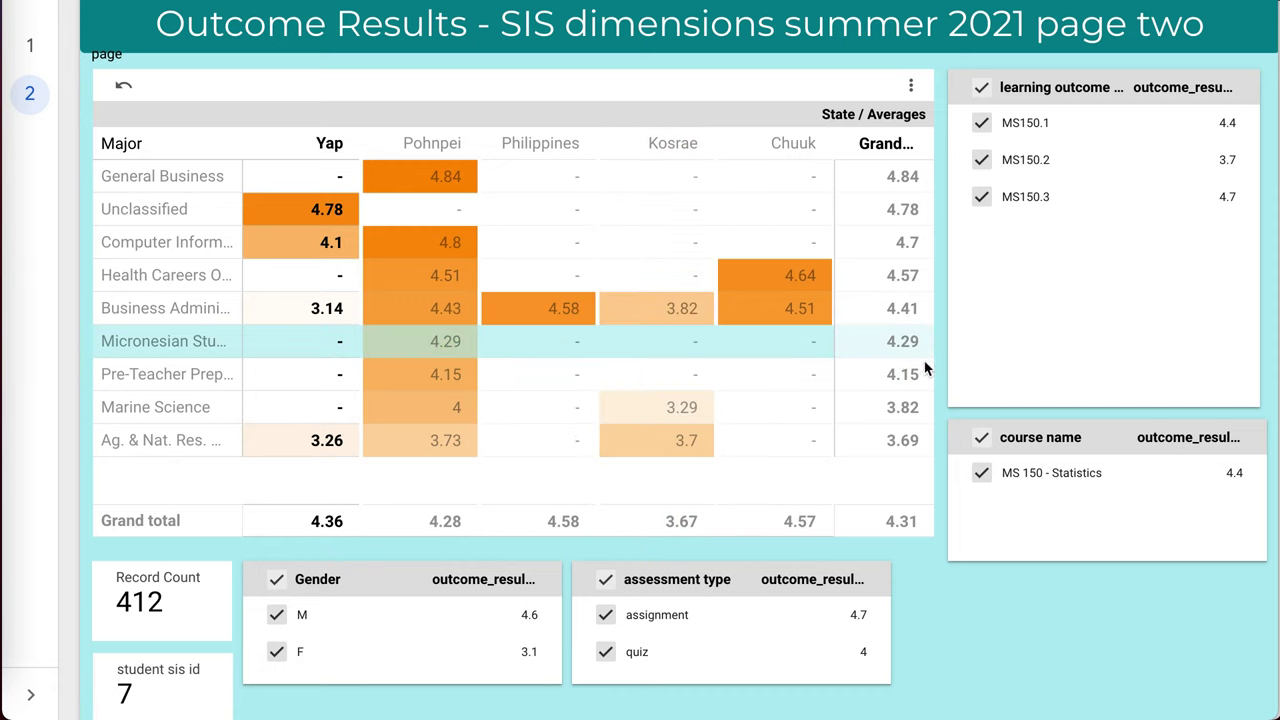
Reset the pivot's cross-filter and limit the report to gender F only
{"action": "left_click", "coordinate": [911, 85]}
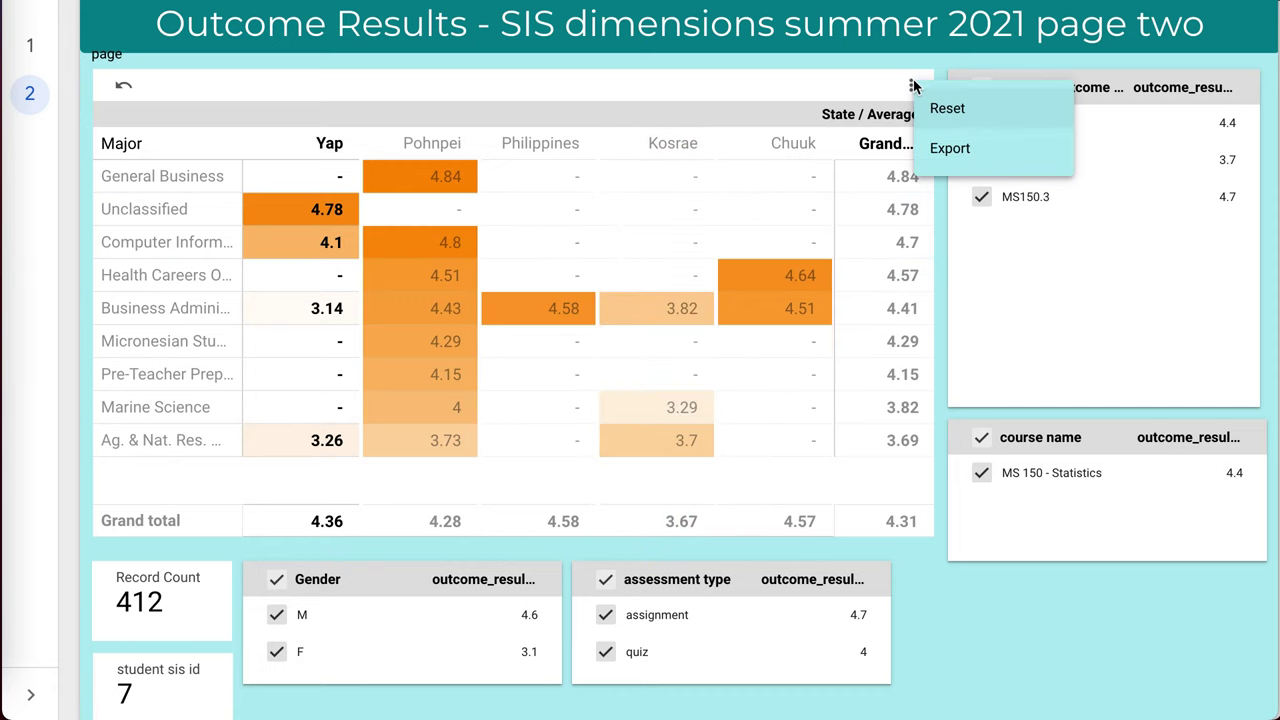
{"action": "left_click", "coordinate": [946, 110]}
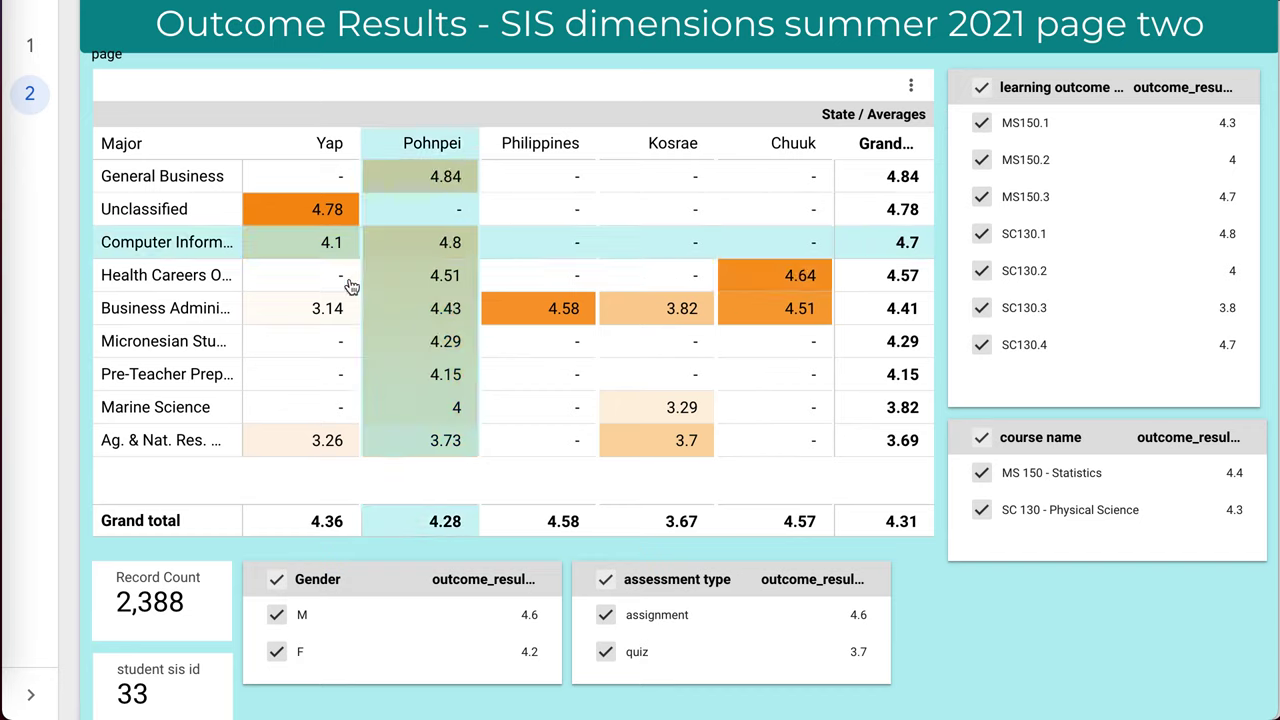
{"action": "mouse_move", "coordinate": [343, 663]}
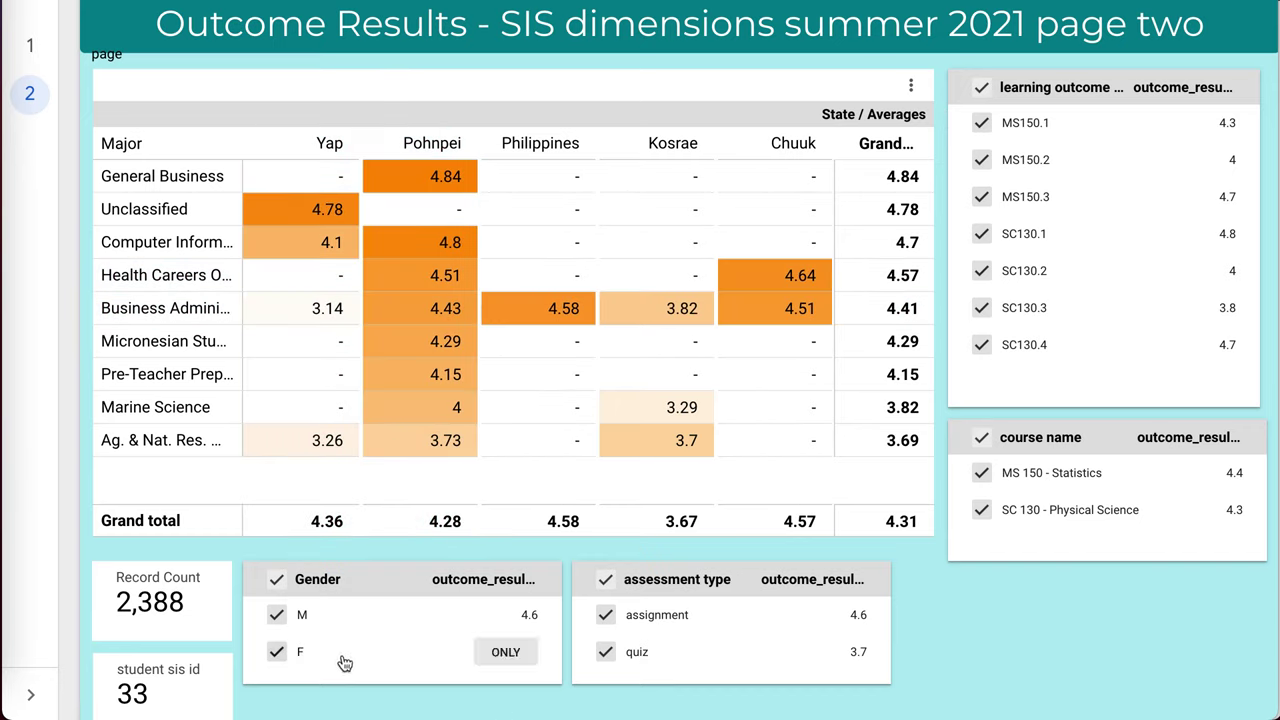
{"action": "left_click", "coordinate": [503, 655]}
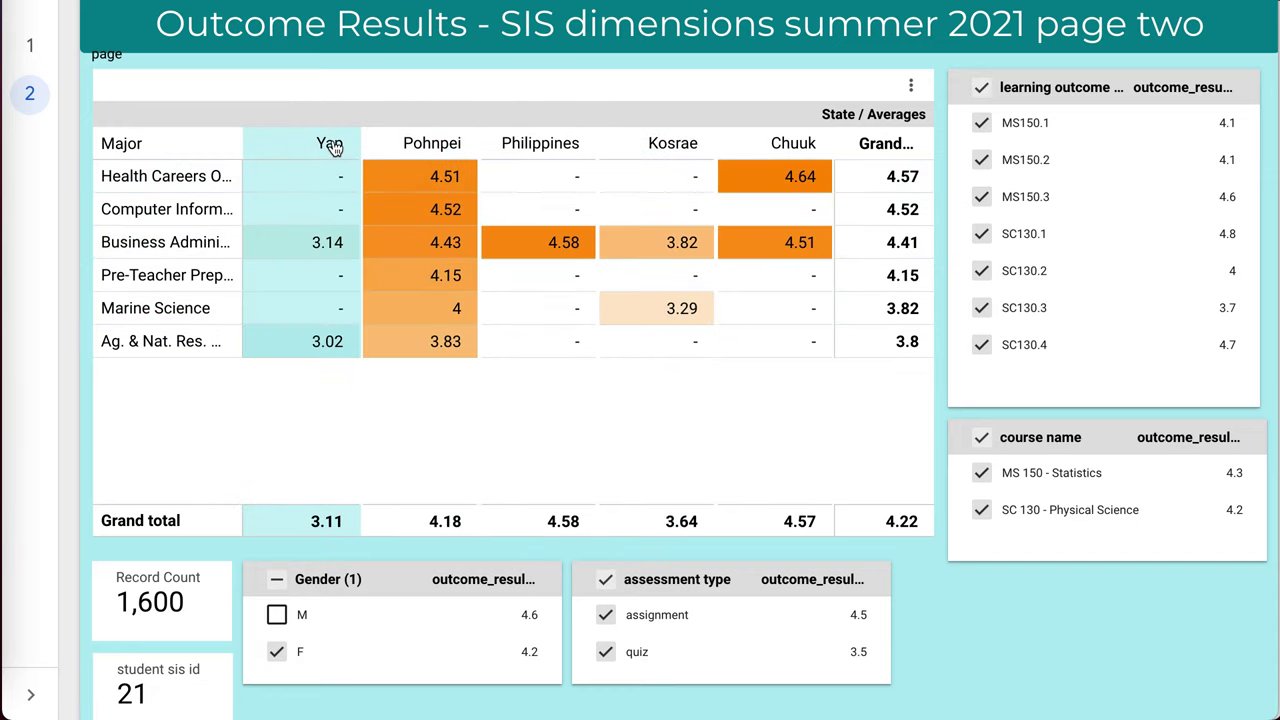
Cross-filter to Yap, then Kosrae, reset the pivot, and re-include male students
{"action": "left_click", "coordinate": [333, 146]}
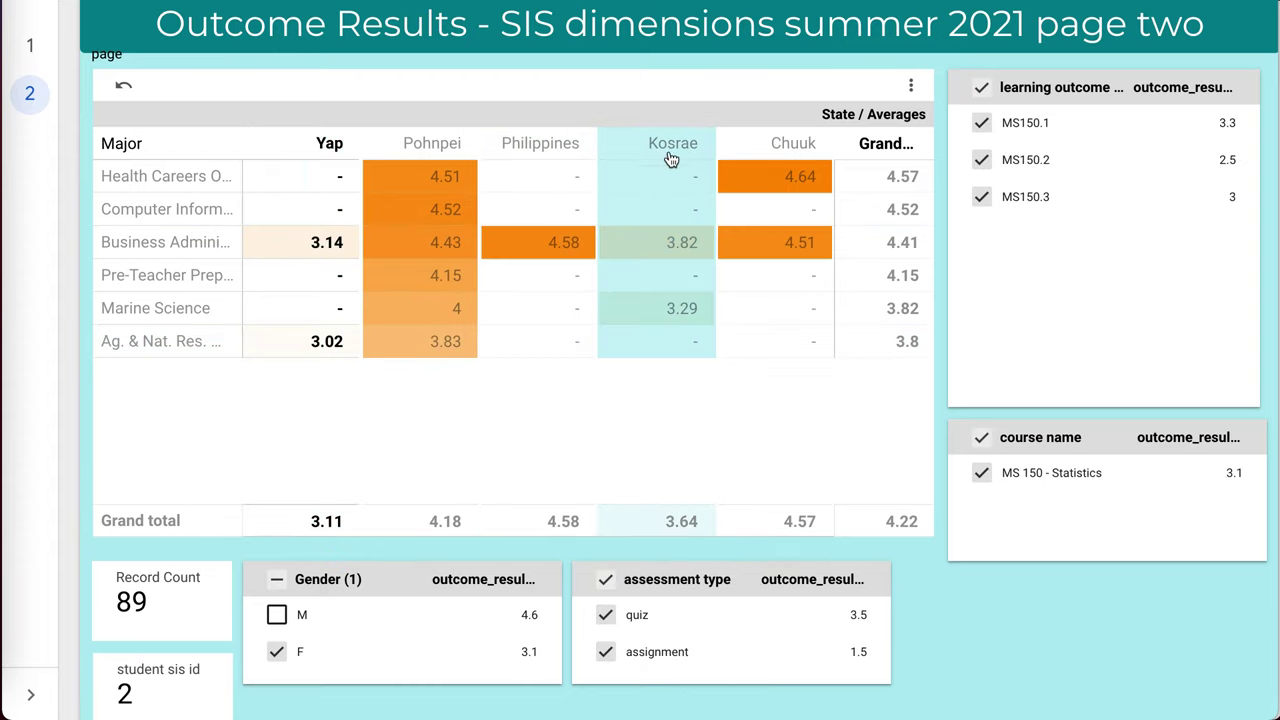
{"action": "left_click", "coordinate": [671, 160]}
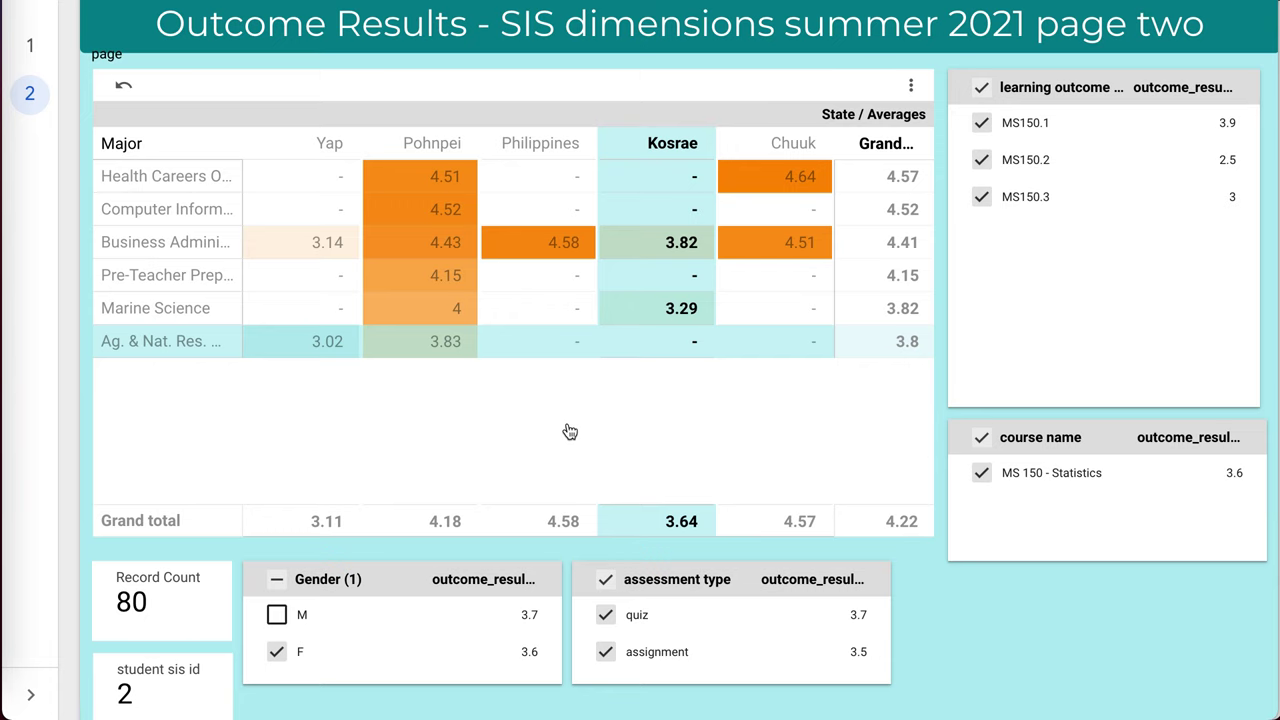
{"action": "left_click", "coordinate": [911, 85]}
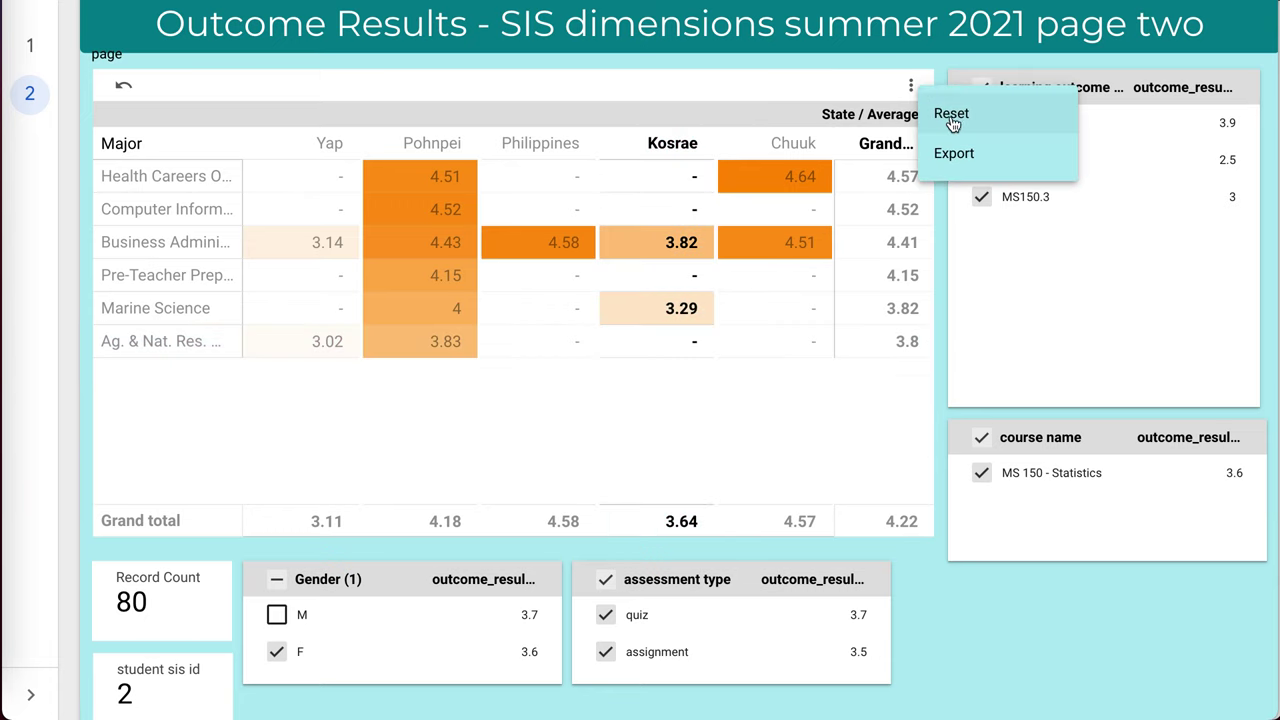
{"action": "left_click", "coordinate": [951, 115]}
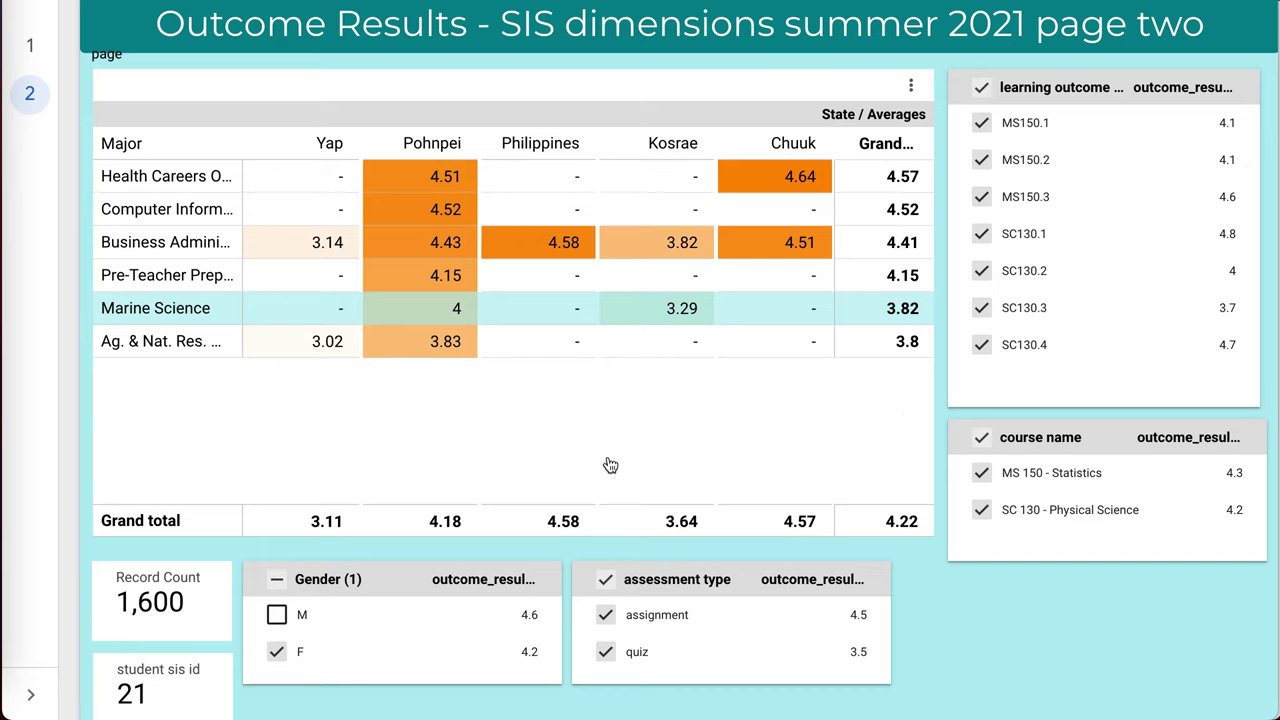
{"action": "left_click", "coordinate": [277, 615]}
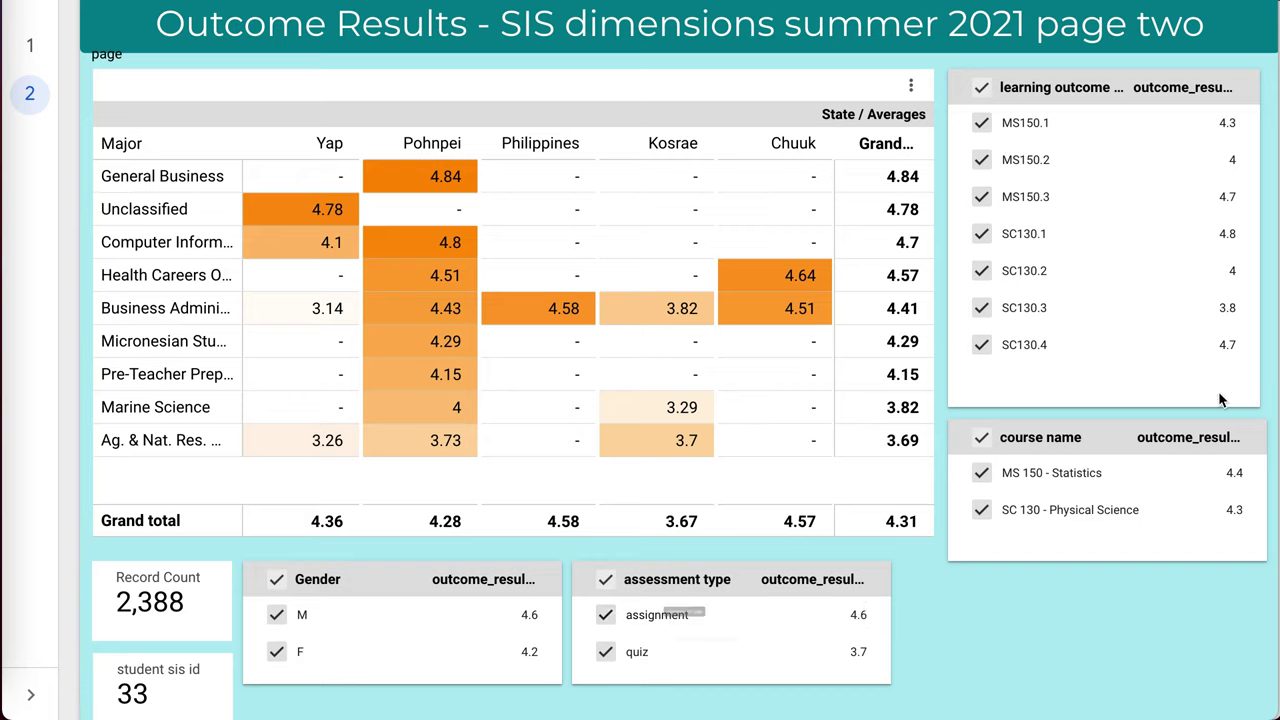
Isolate learning outcome MS150.2, then switch to MS150.1 alone
{"action": "left_click", "coordinate": [1034, 163]}
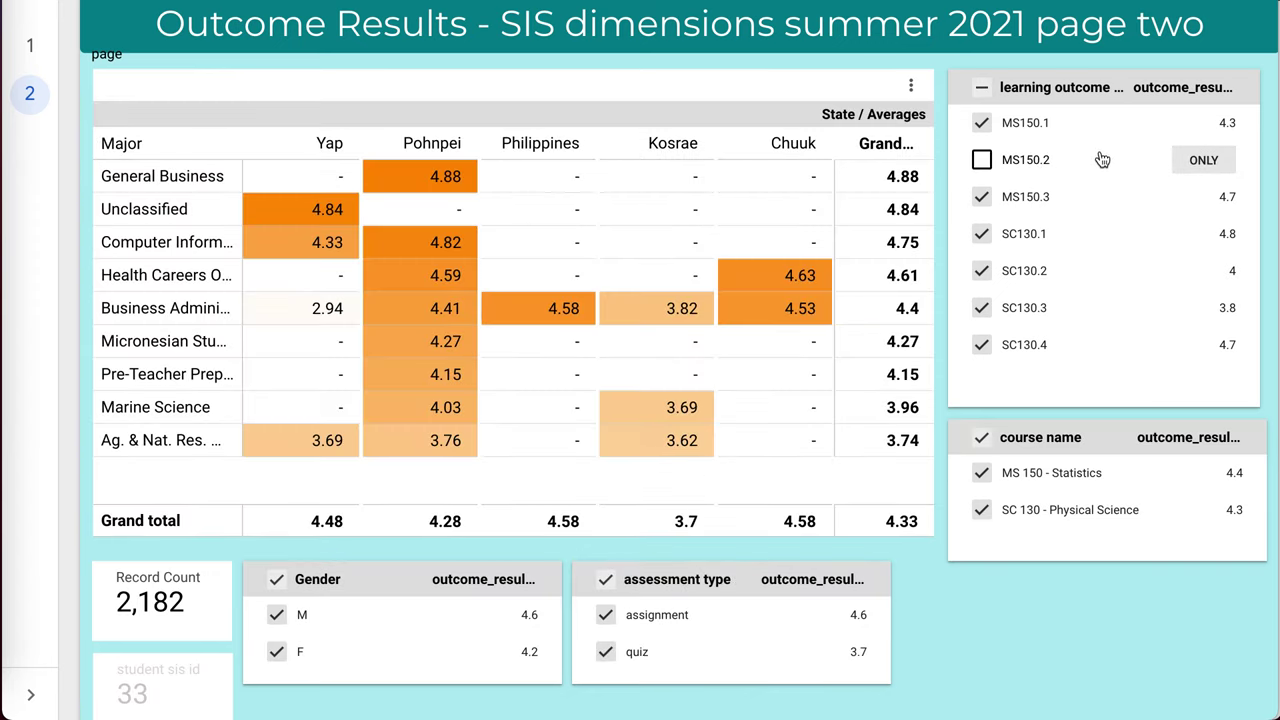
{"action": "left_click", "coordinate": [1204, 161]}
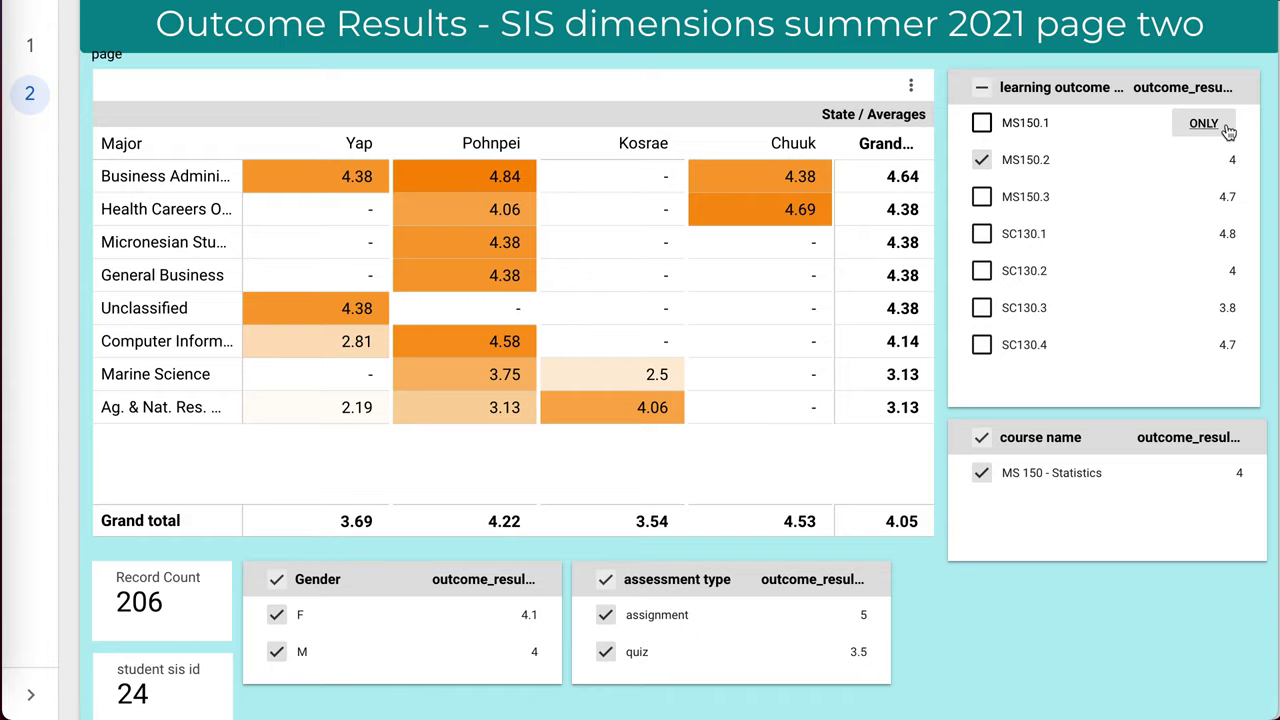
{"action": "left_click", "coordinate": [1204, 124]}
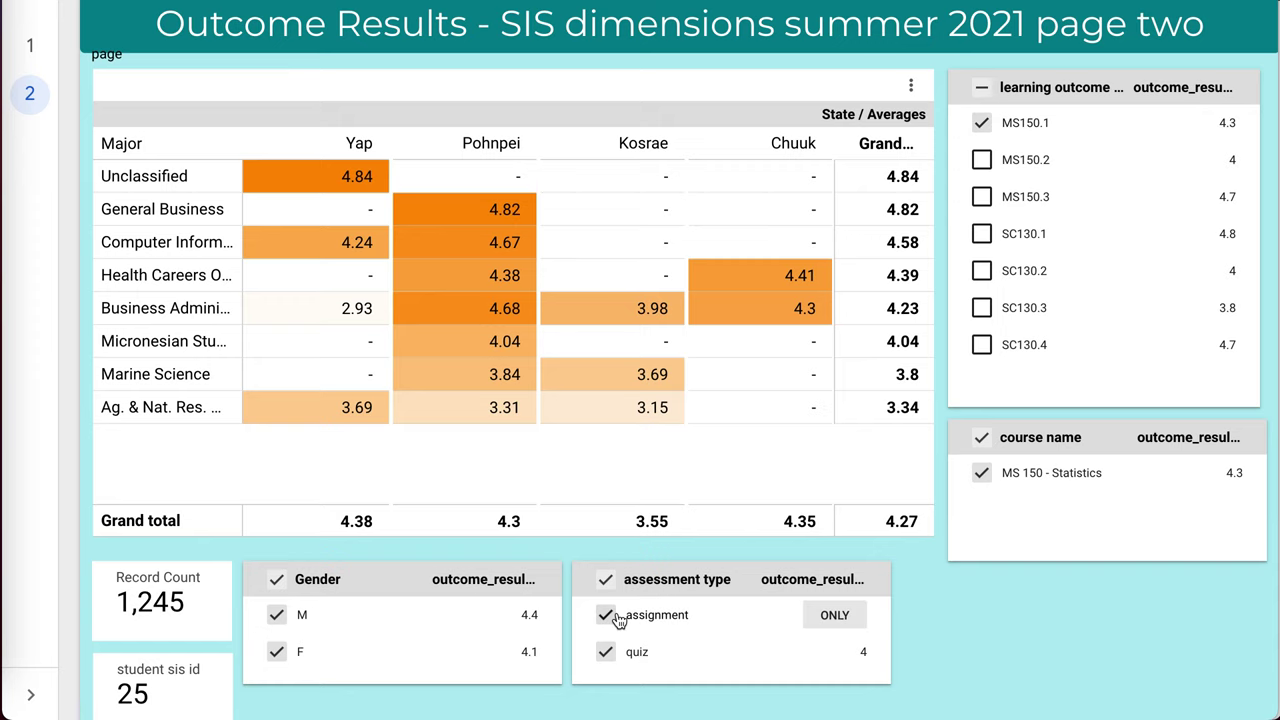
Show assignment results alone, then add quiz results back alongside them
{"action": "left_click", "coordinate": [660, 622]}
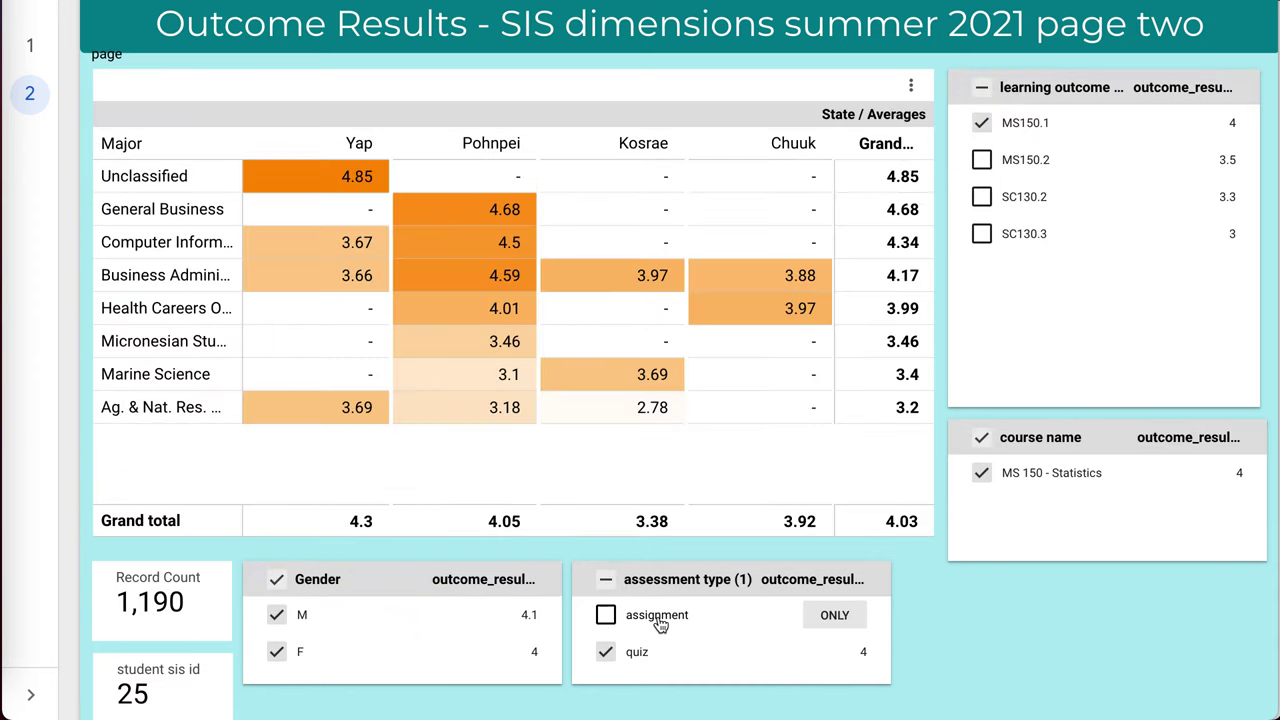
{"action": "left_click", "coordinate": [838, 616]}
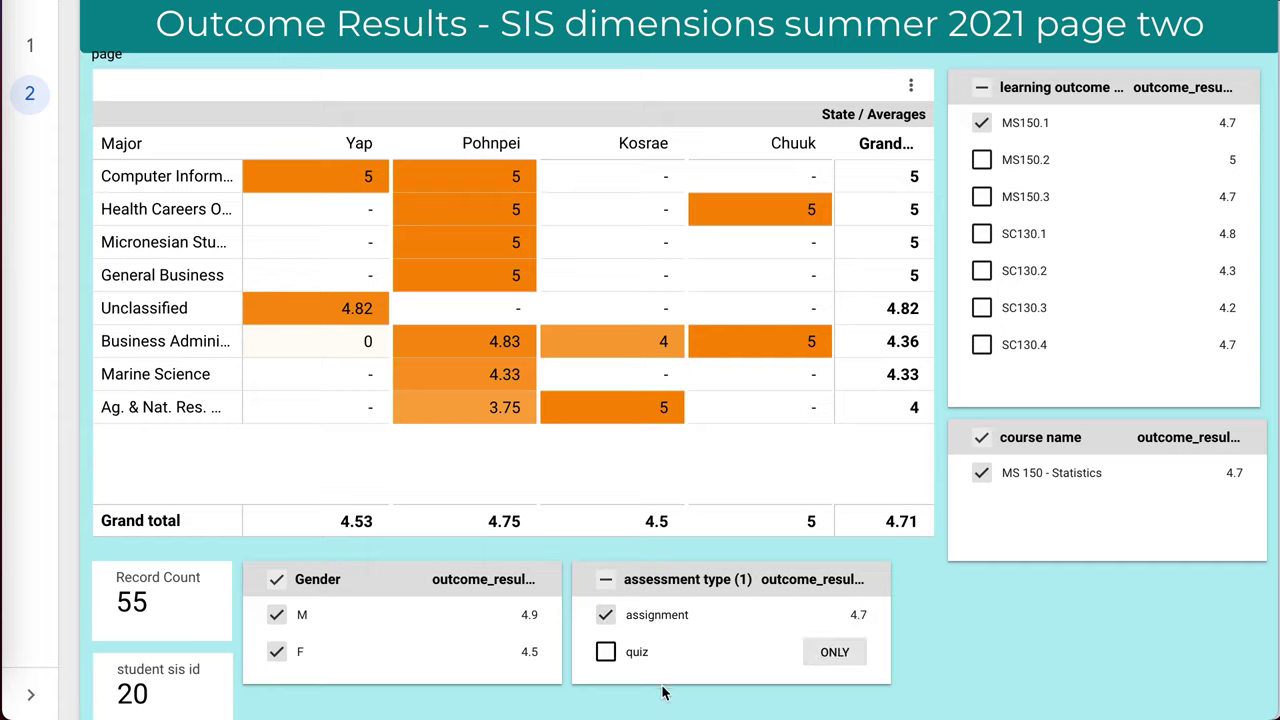
{"action": "left_click", "coordinate": [606, 651]}
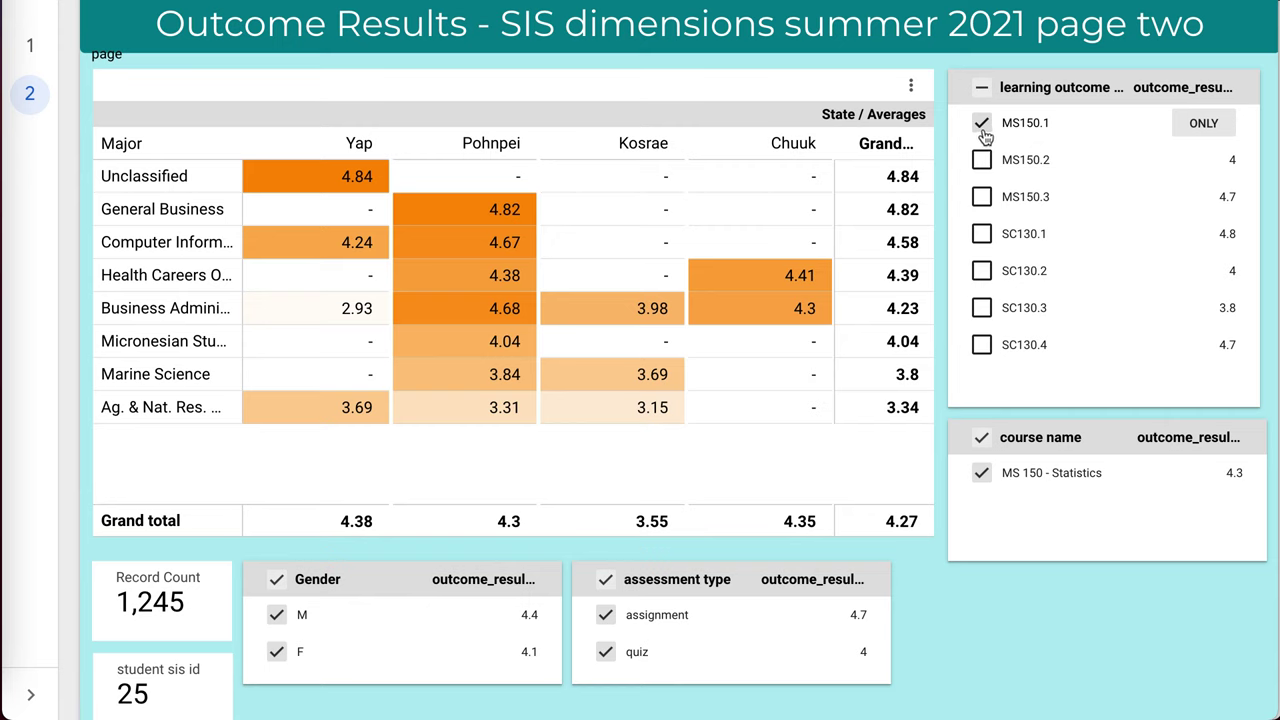
Select every learning outcome, restoring 2,388 records from 33 students
{"action": "left_click", "coordinate": [982, 89]}
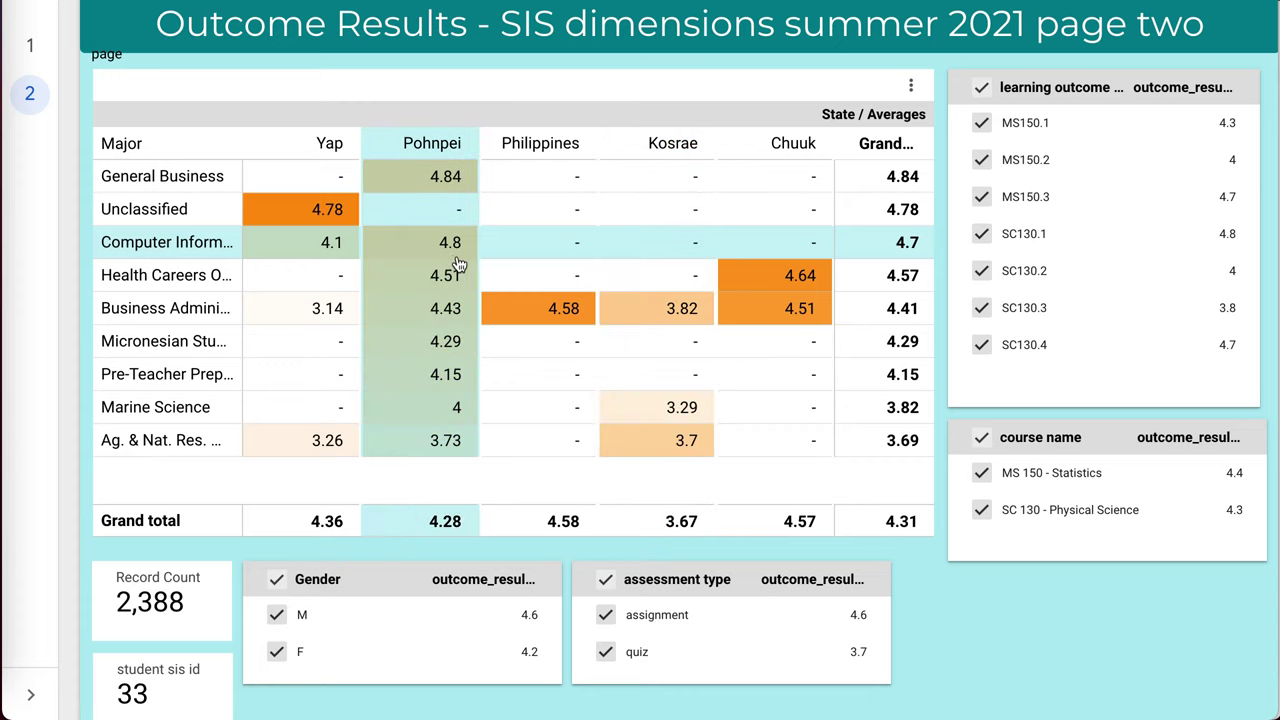
Cross-filter the pivot to Computer Information, then switch to the Ag. & Nat. Res. major
{"action": "left_click", "coordinate": [205, 246]}
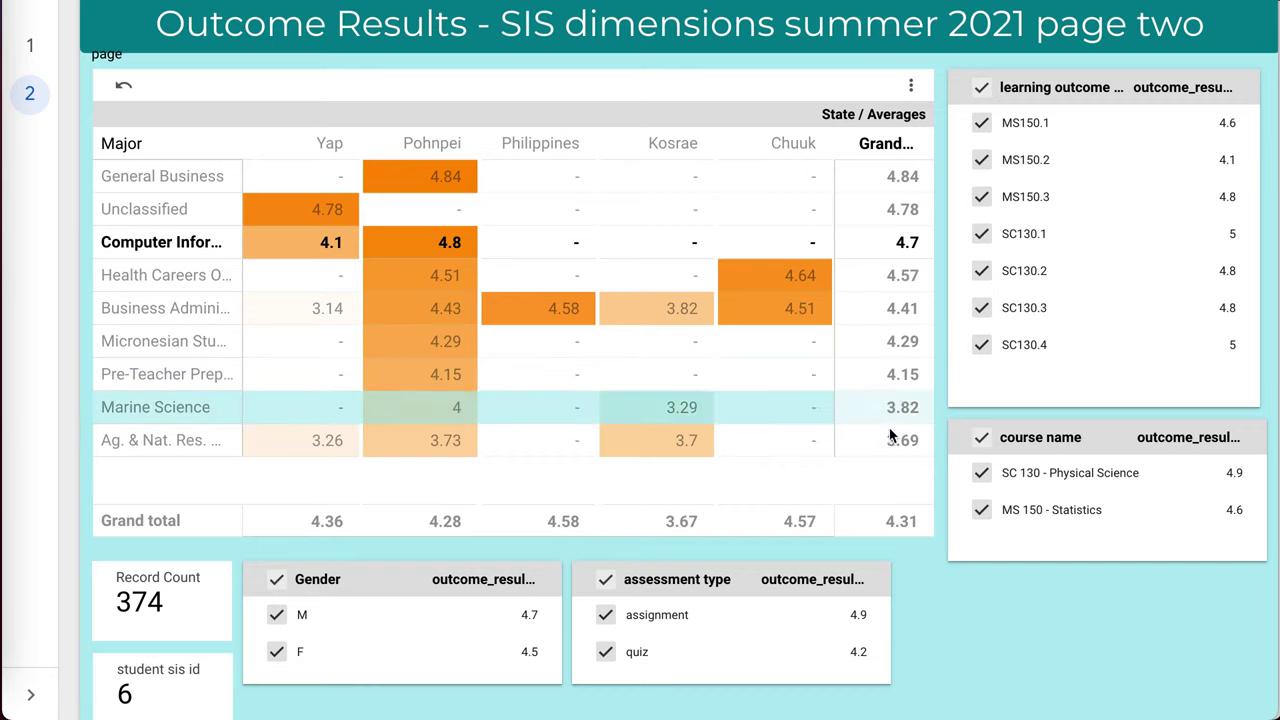
{"action": "left_click", "coordinate": [160, 440]}
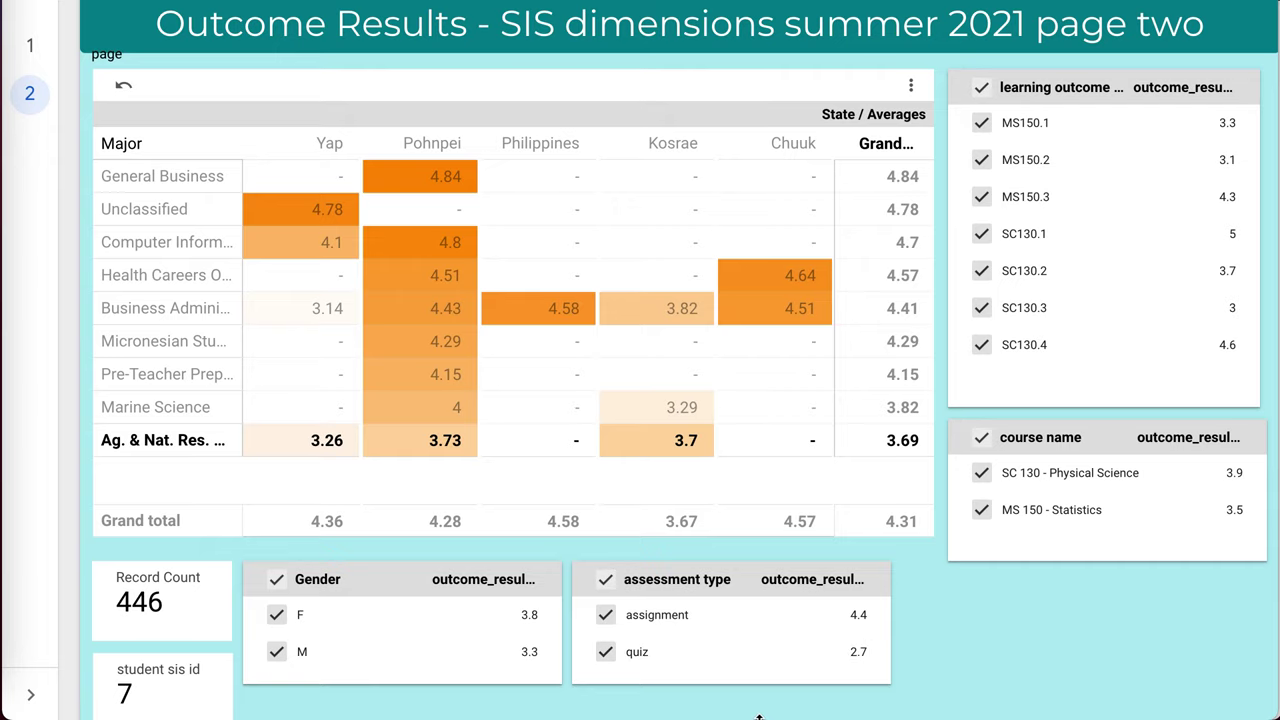
Limit the report to quiz results and learning outcome SC130.3 only
{"action": "mouse_move", "coordinate": [662, 666]}
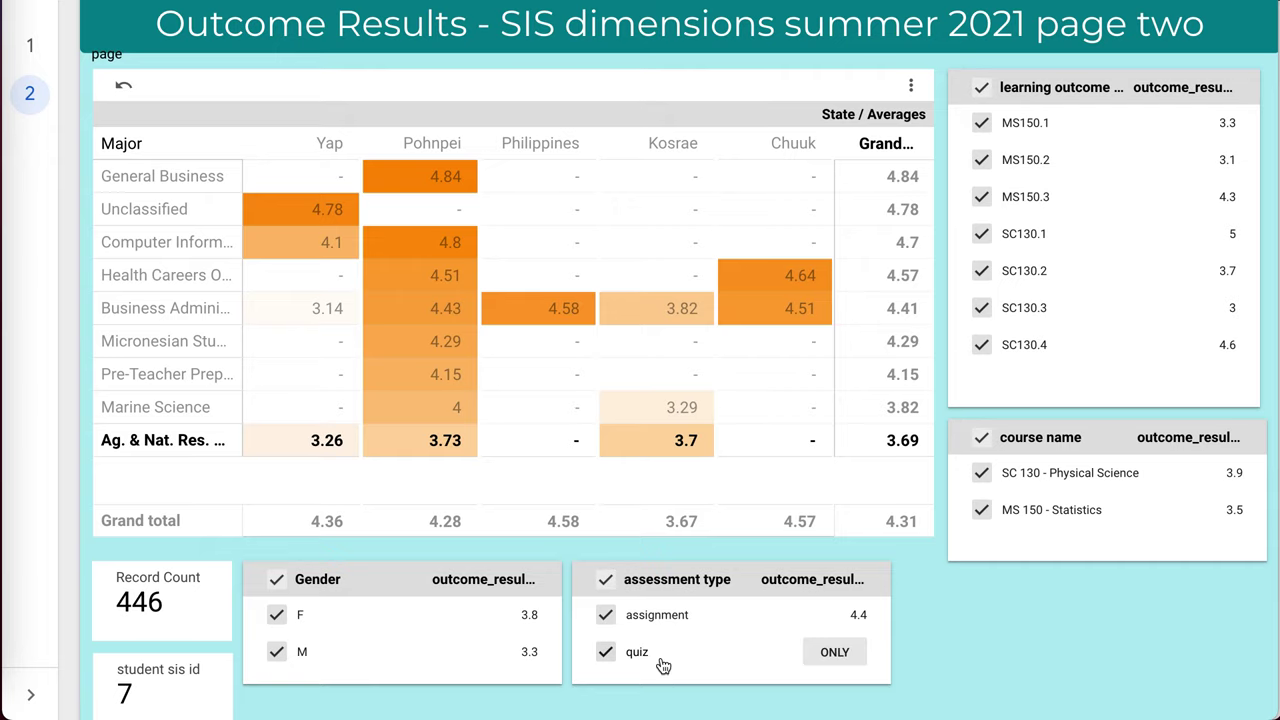
{"action": "left_click", "coordinate": [852, 662]}
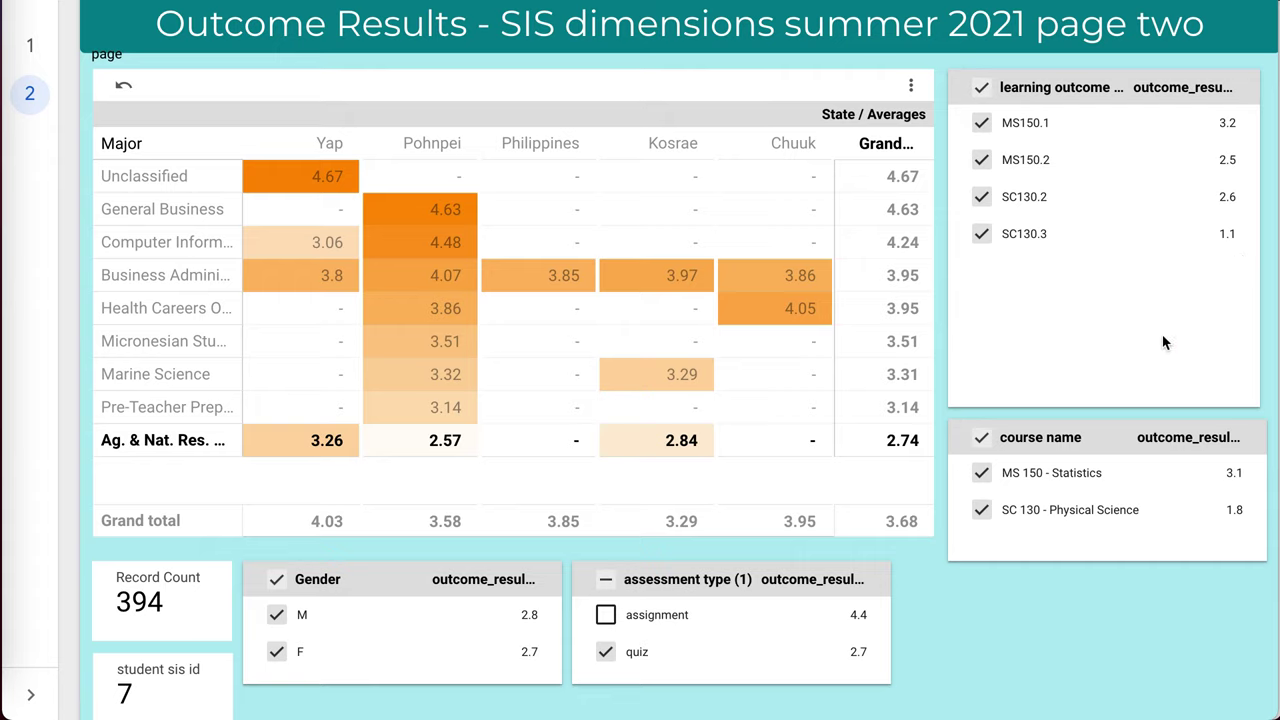
{"action": "mouse_move", "coordinate": [1049, 237]}
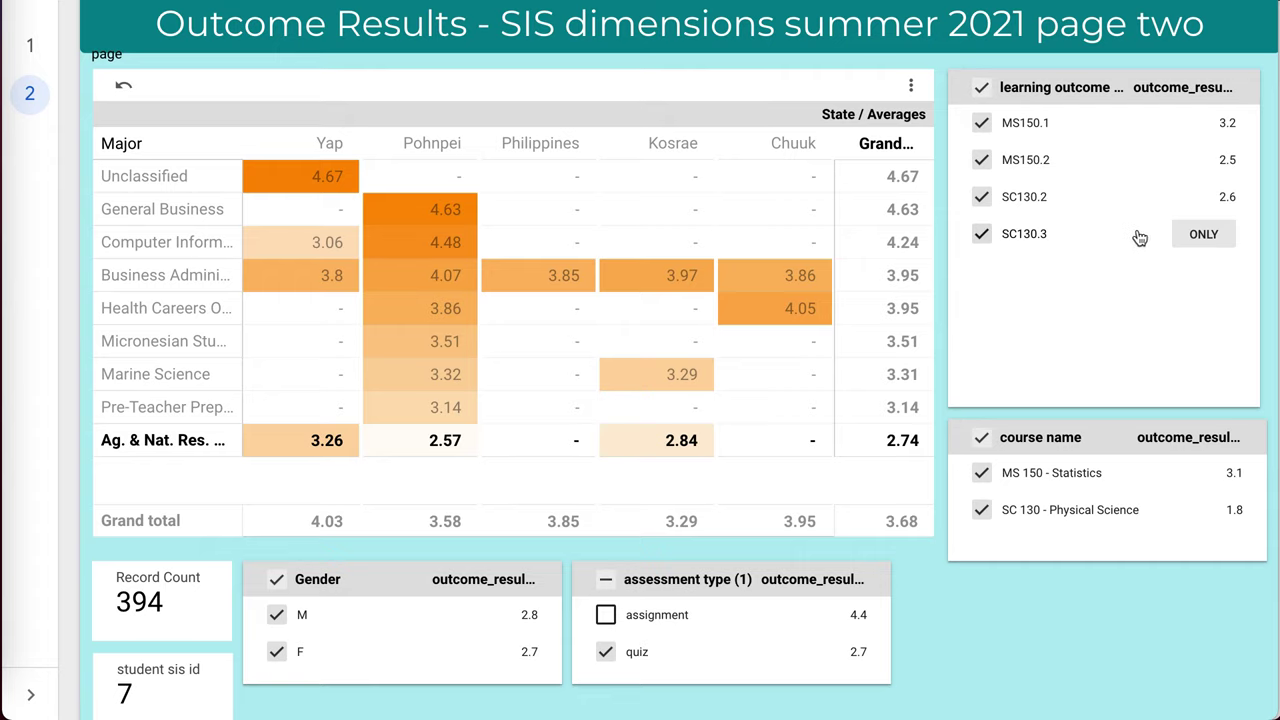
{"action": "left_click", "coordinate": [1198, 236]}
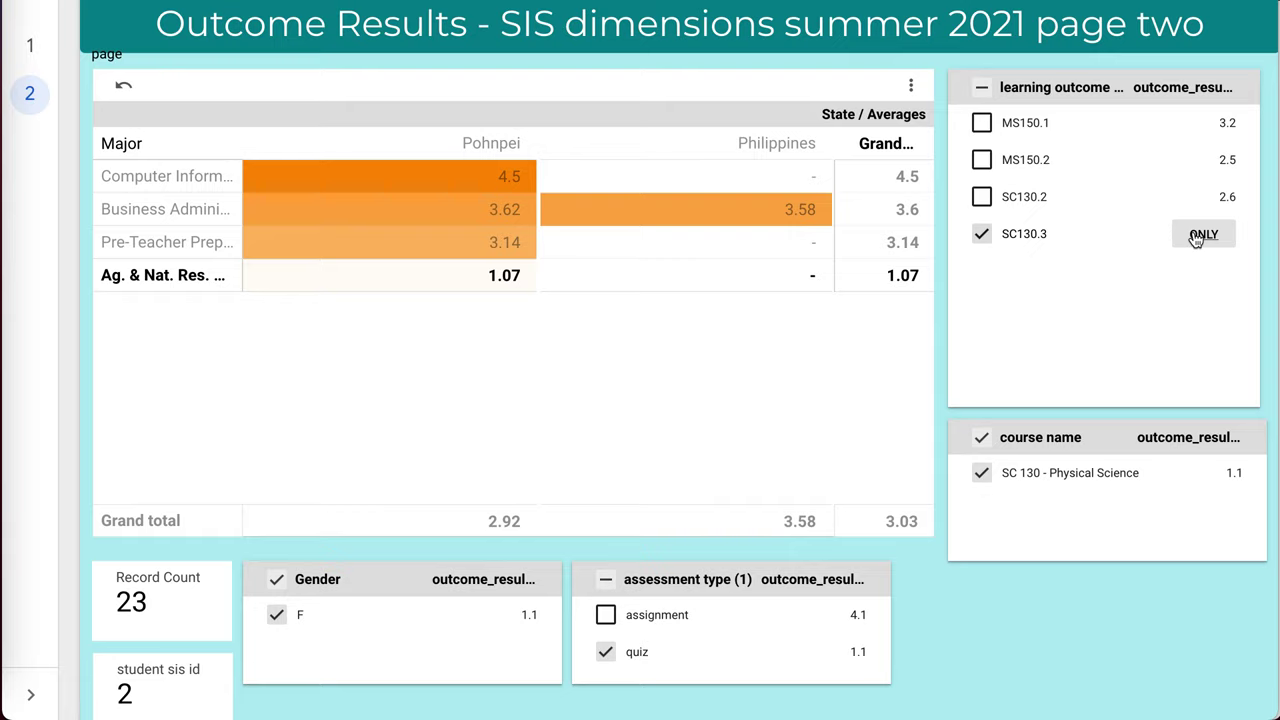
Deselect and reselect all genders in the Gender filter, then review the narrowed results
{"action": "left_click", "coordinate": [274, 585]}
{"action": "left_click", "coordinate": [276, 579]}
{"action": "scroll", "coordinate": [1130, 374], "scroll_direction": "down", "scroll_amount": 1}
{"action": "scroll", "coordinate": [1130, 374], "scroll_direction": "up", "scroll_amount": 2}
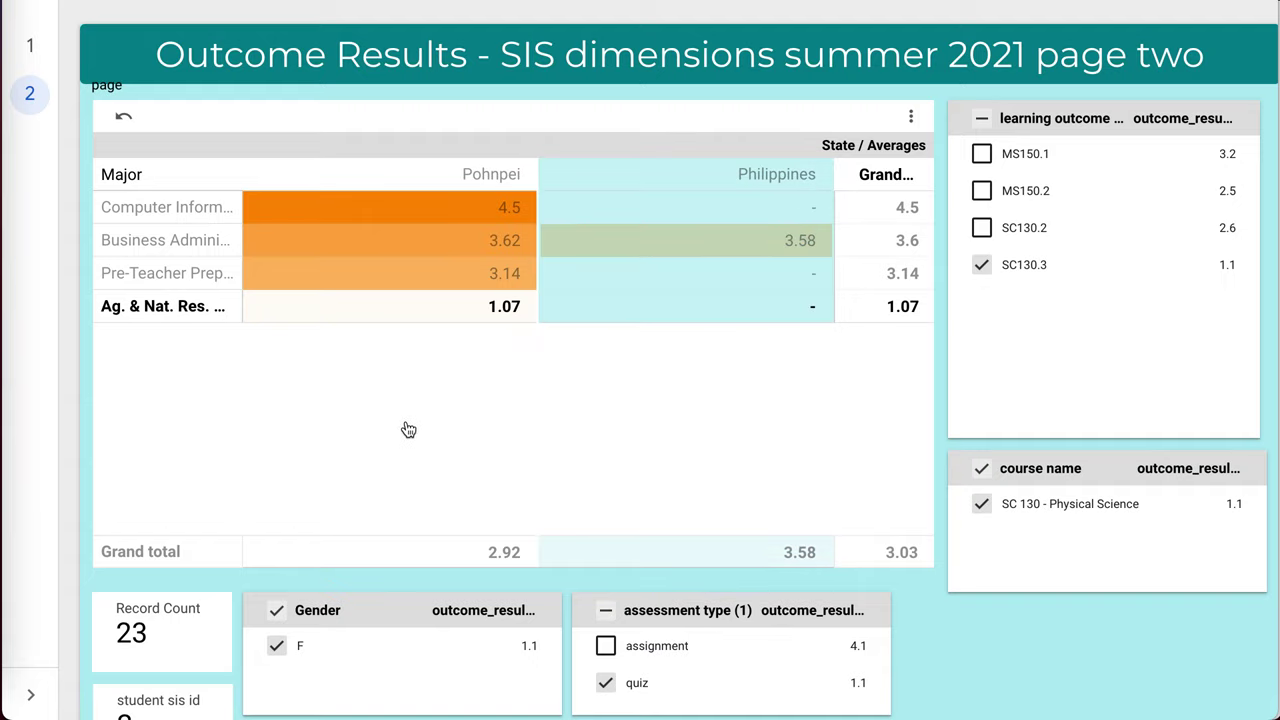
Reset the pivot cross-filter and re-include every learning outcome and both assessment types
{"action": "left_click", "coordinate": [905, 119]}
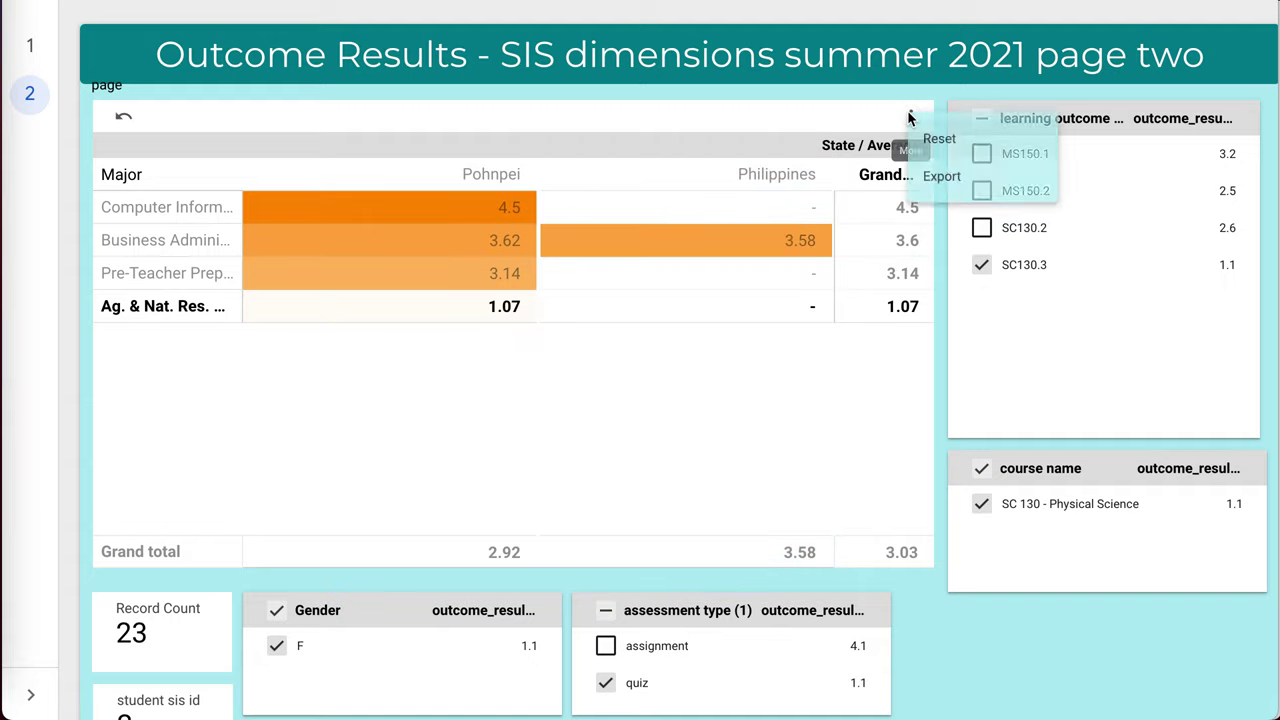
{"action": "left_click", "coordinate": [933, 142]}
{"action": "left_click", "coordinate": [777, 249]}
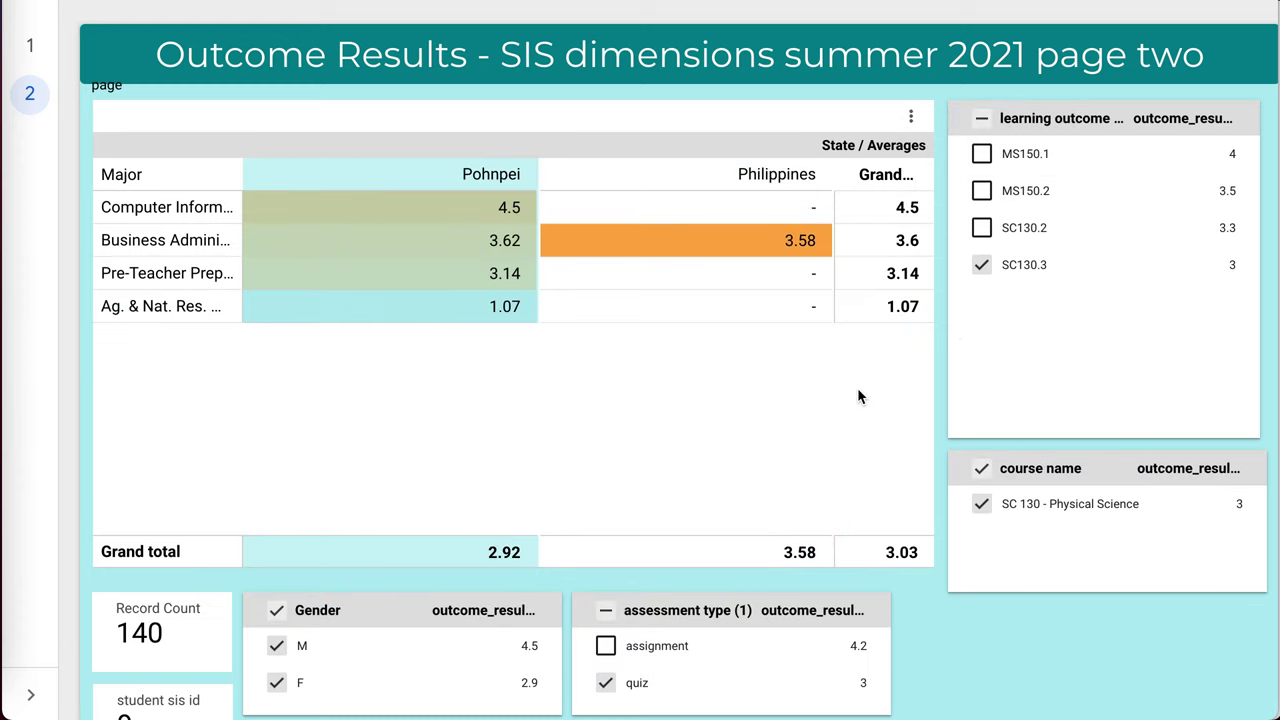
{"action": "left_click", "coordinate": [982, 120]}
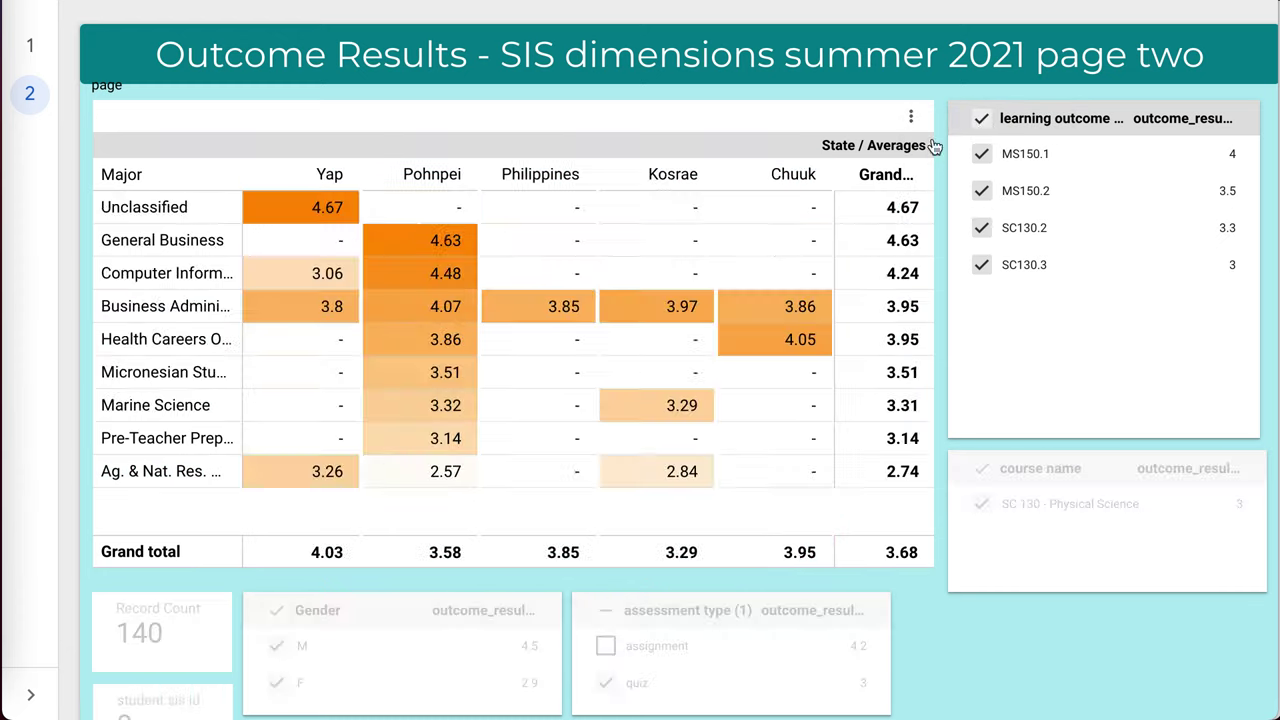
{"action": "left_click", "coordinate": [606, 611]}
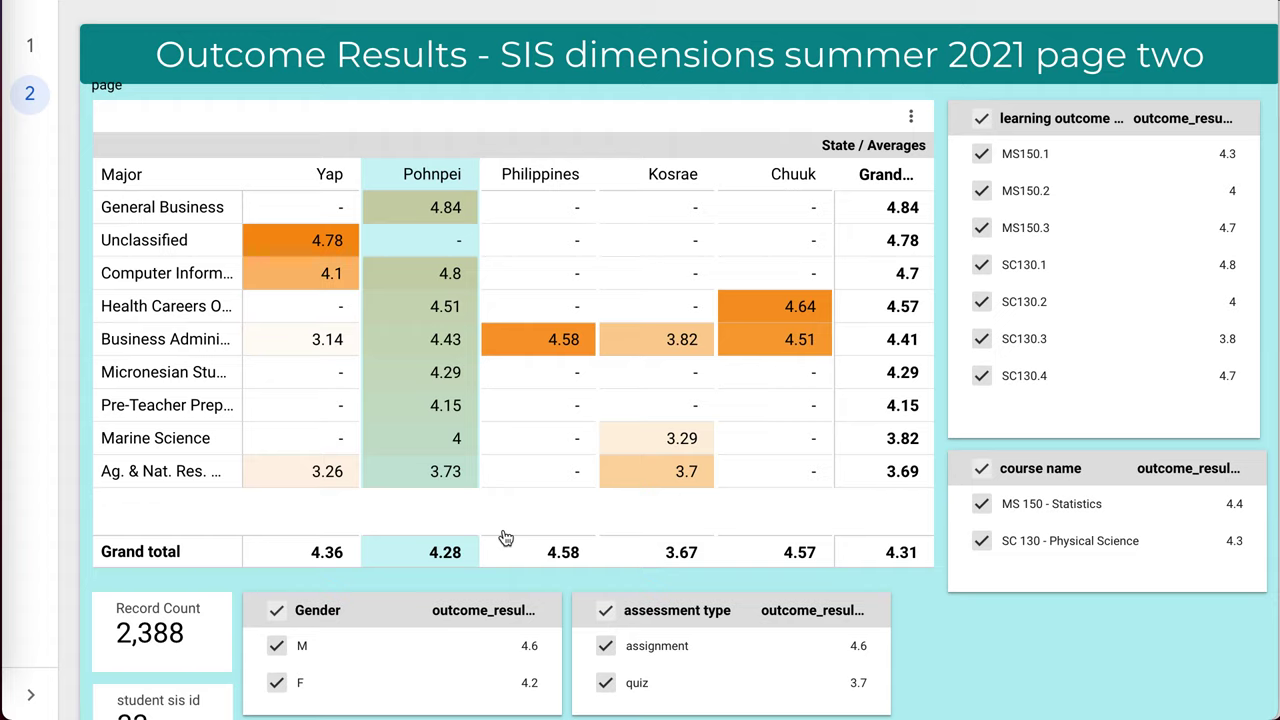
{"action": "mouse_move", "coordinate": [1025, 226]}
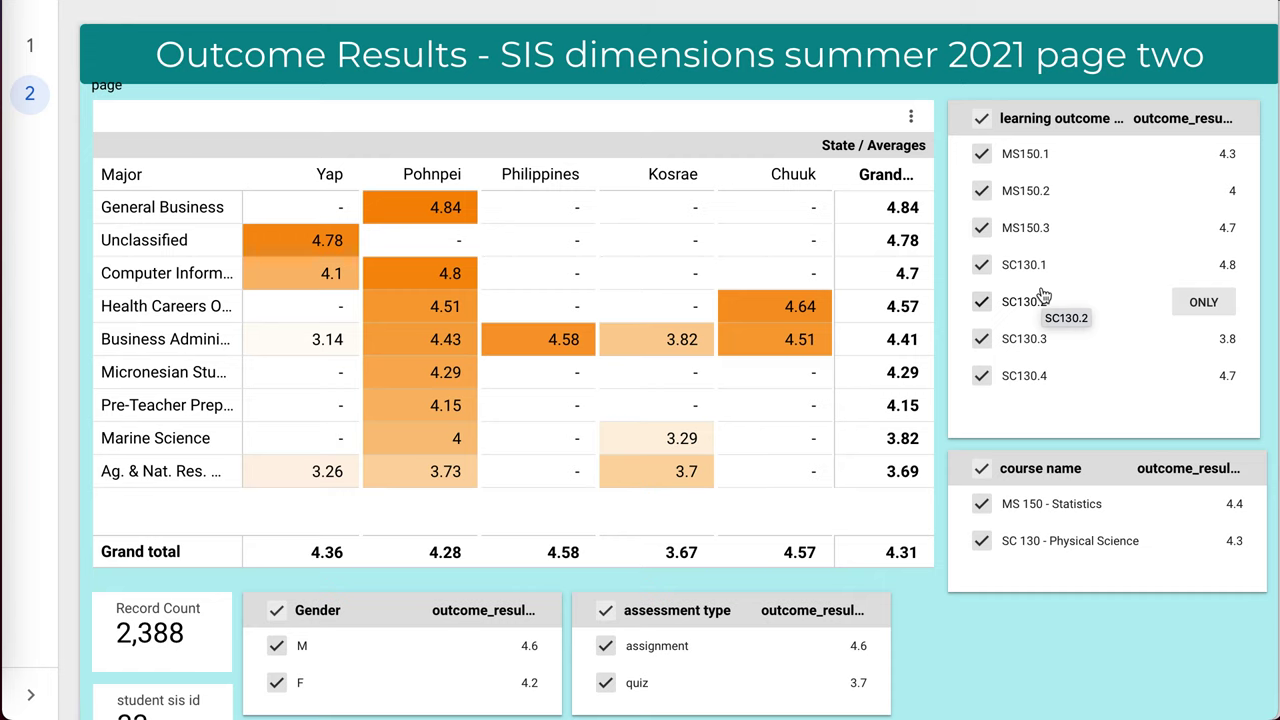
{"action": "scroll", "coordinate": [1033, 330], "scroll_direction": "down", "scroll_amount": 1}
{"action": "scroll", "coordinate": [1032, 300], "scroll_direction": "up", "scroll_amount": 1}
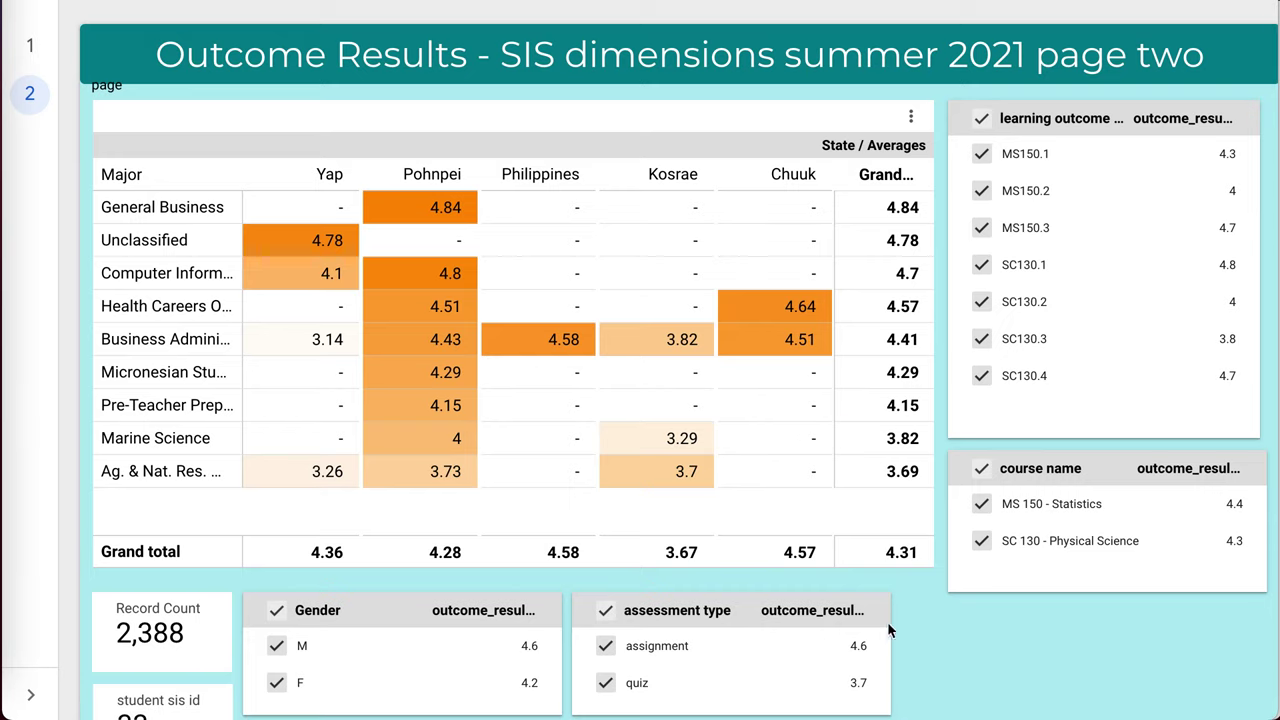
{"action": "mouse_move", "coordinate": [824, 632]}
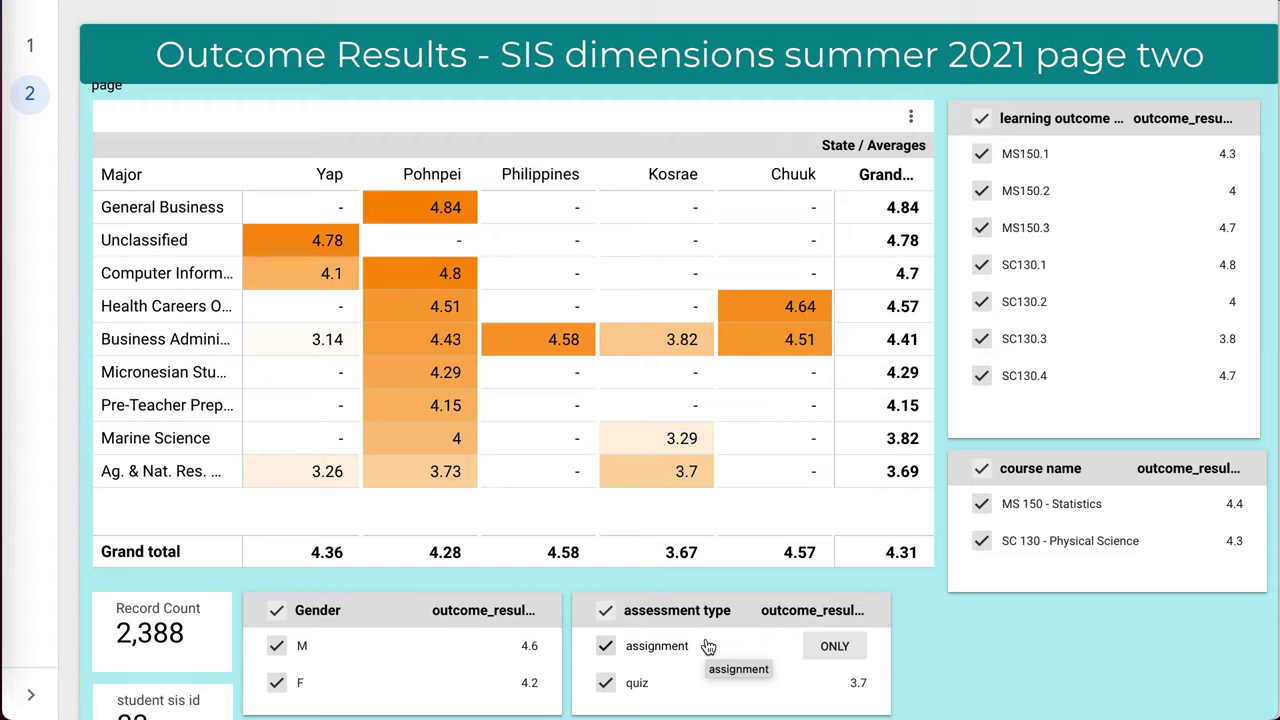
{"action": "scroll", "coordinate": [708, 647], "scroll_direction": "down", "scroll_amount": 1}
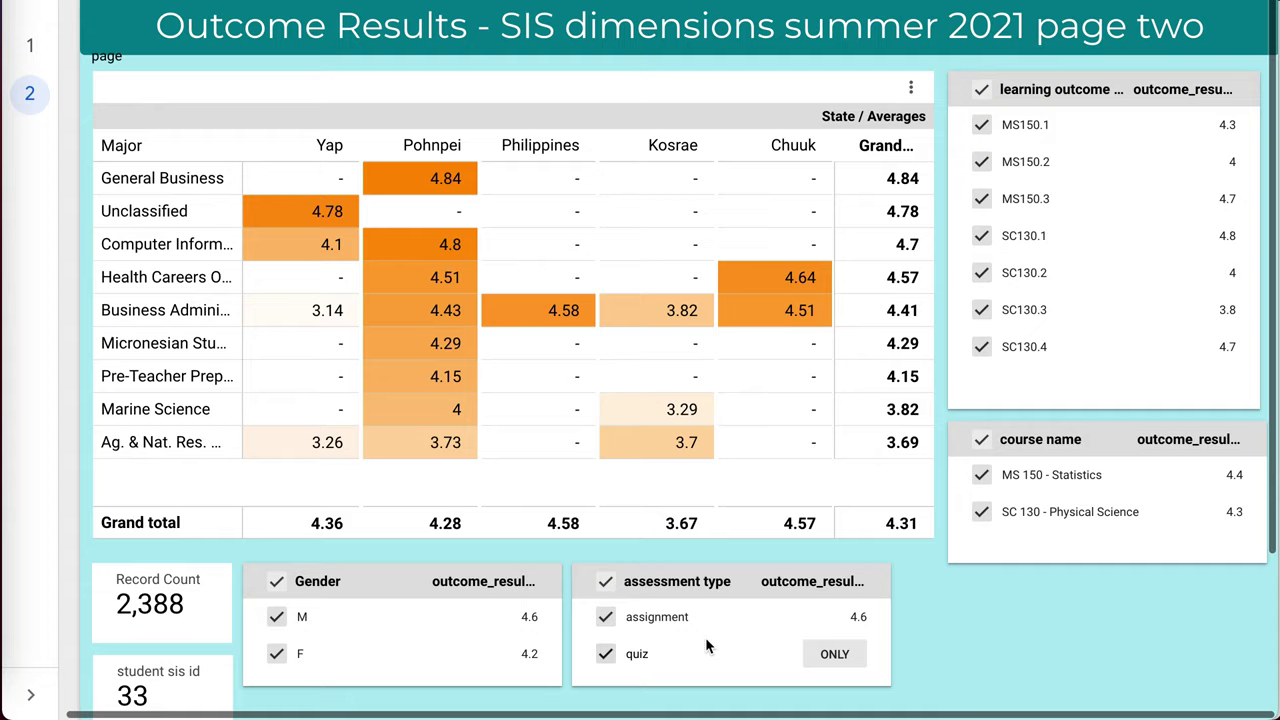